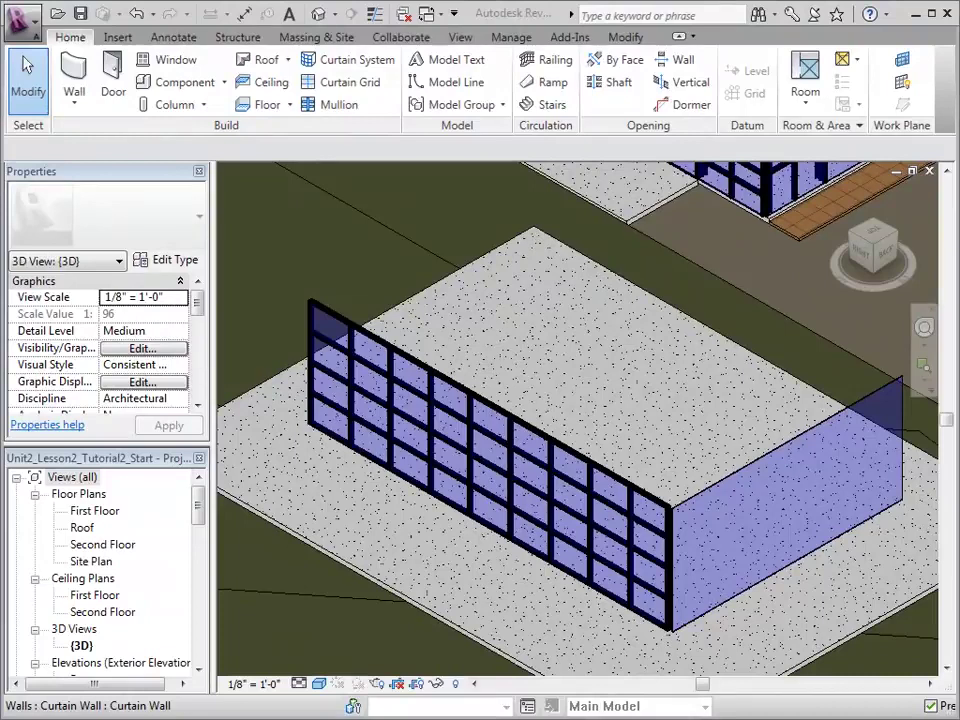
- Compare the types of the plain right curtain wall and the gridded left curtain wall
{"action": "left_click", "coordinate": [770, 460]}
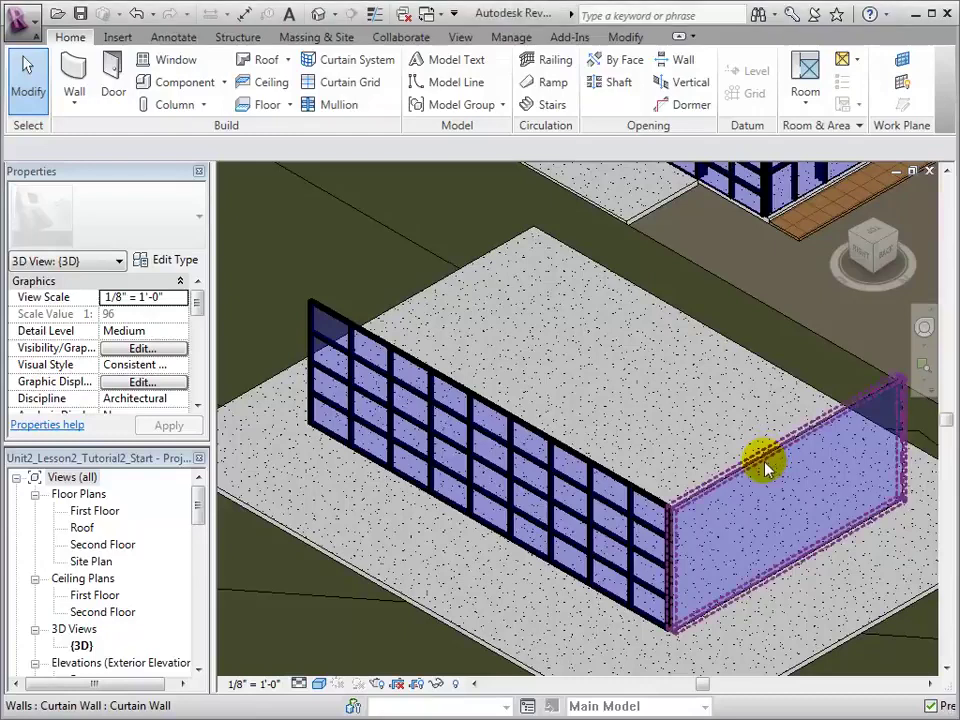
{"action": "left_click", "coordinate": [560, 445]}
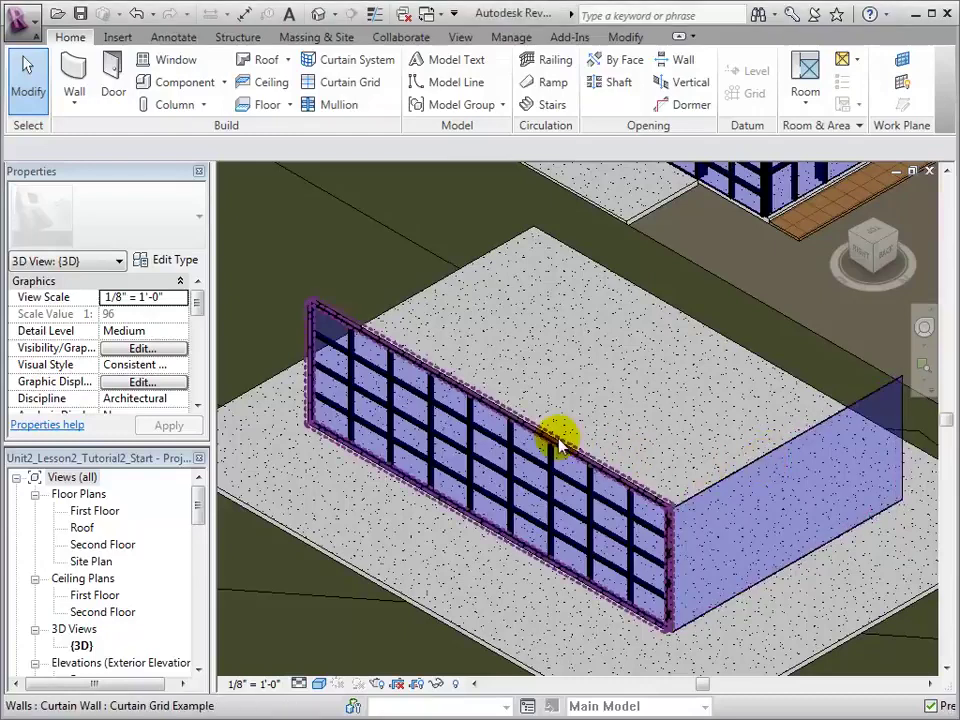
{"action": "left_click", "coordinate": [560, 445]}
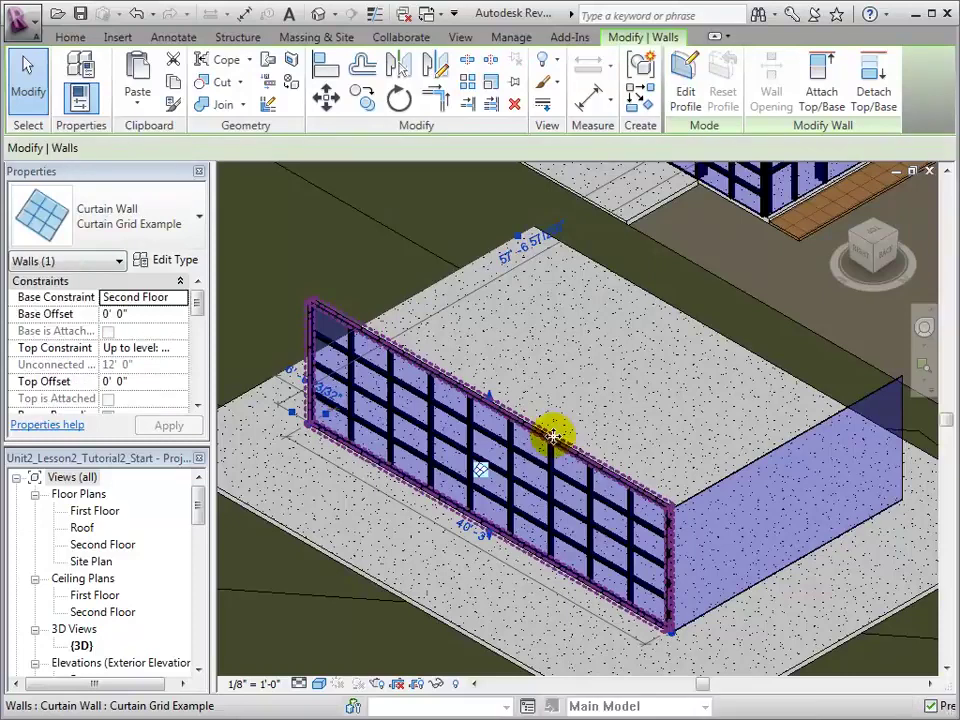
{"action": "left_click", "coordinate": [778, 452]}
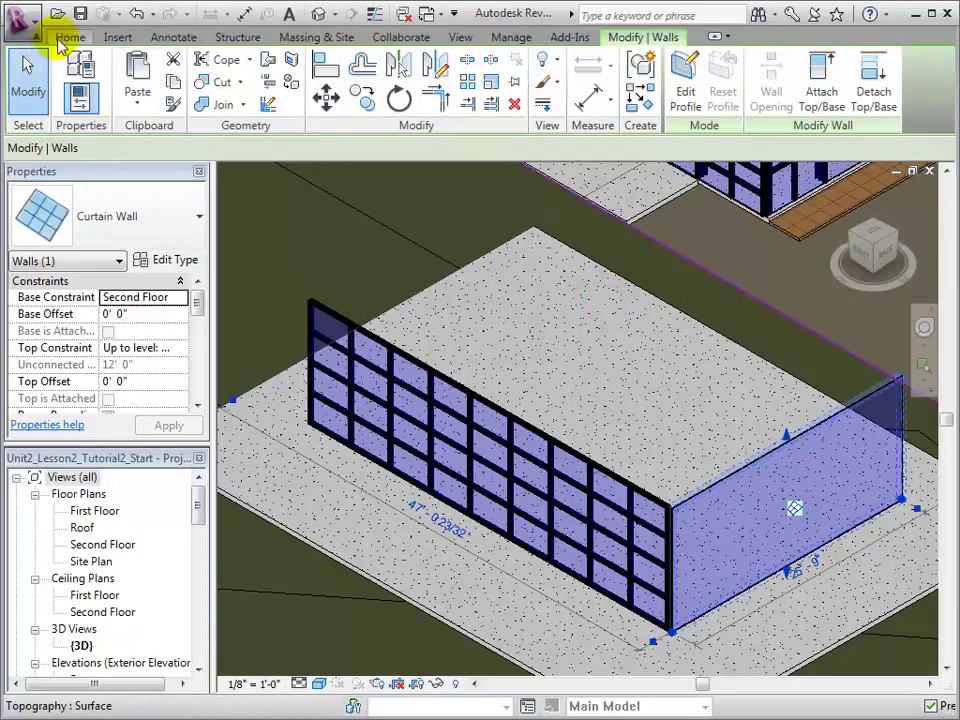
- Add vertical curtain grid lines at panel midpoints and a horizontal grid line across the right wall
{"action": "left_click", "coordinate": [64, 40]}
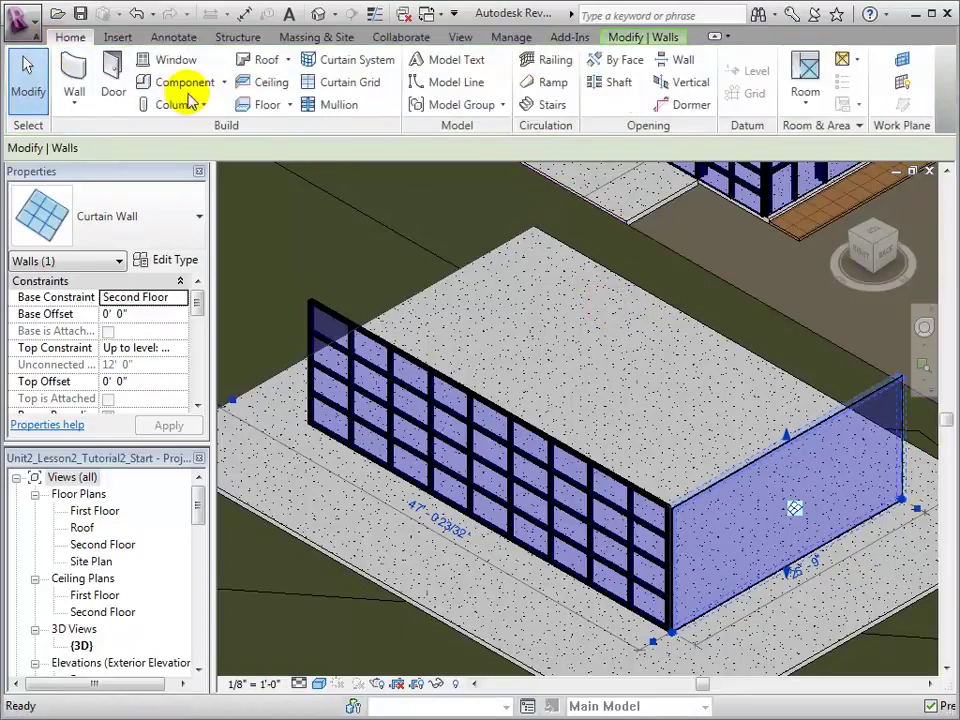
{"action": "left_click", "coordinate": [383, 85]}
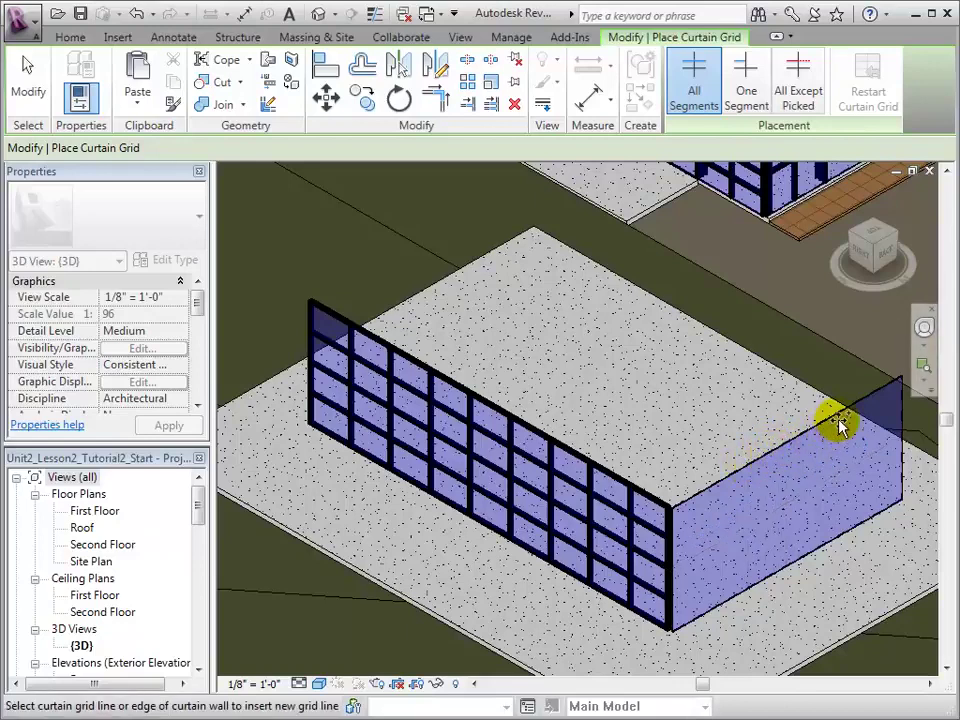
{"action": "left_click", "coordinate": [785, 443]}
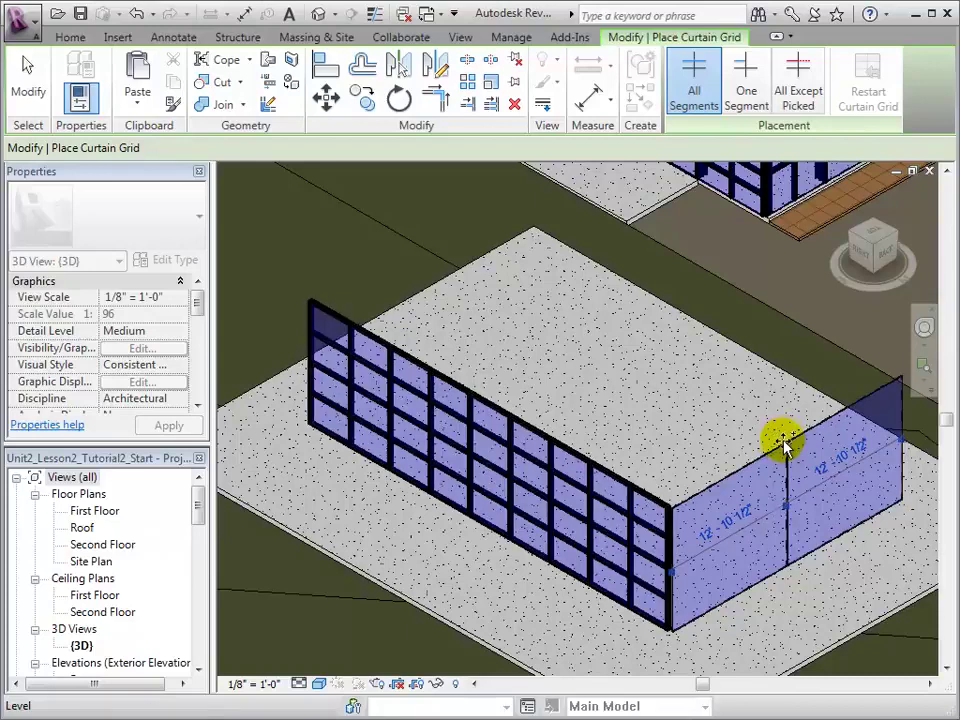
{"action": "left_click", "coordinate": [730, 470]}
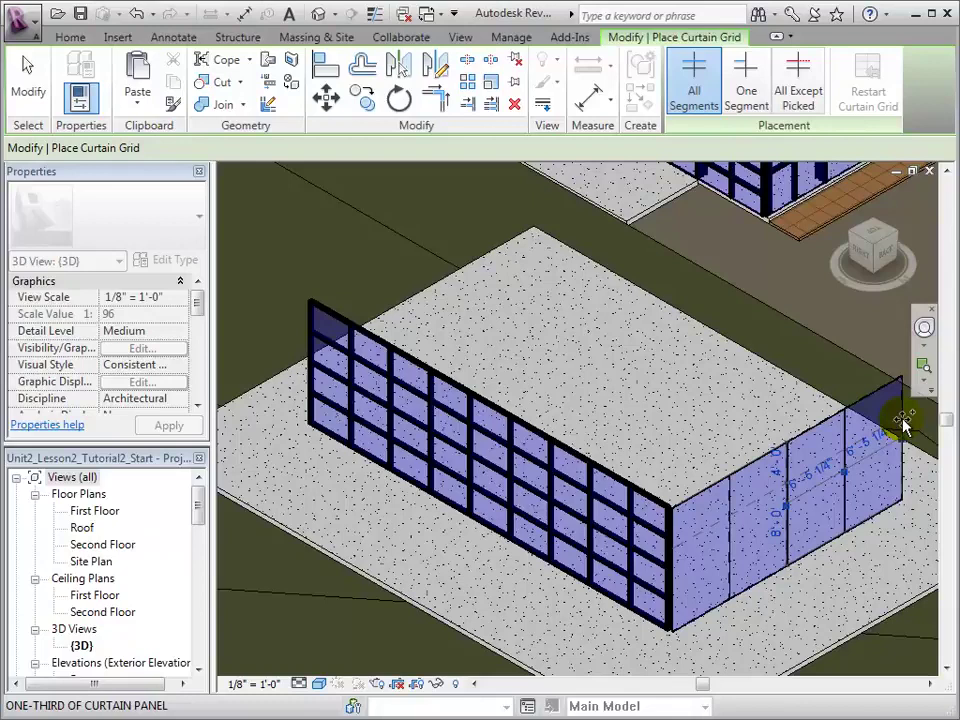
{"action": "left_click", "coordinate": [903, 453]}
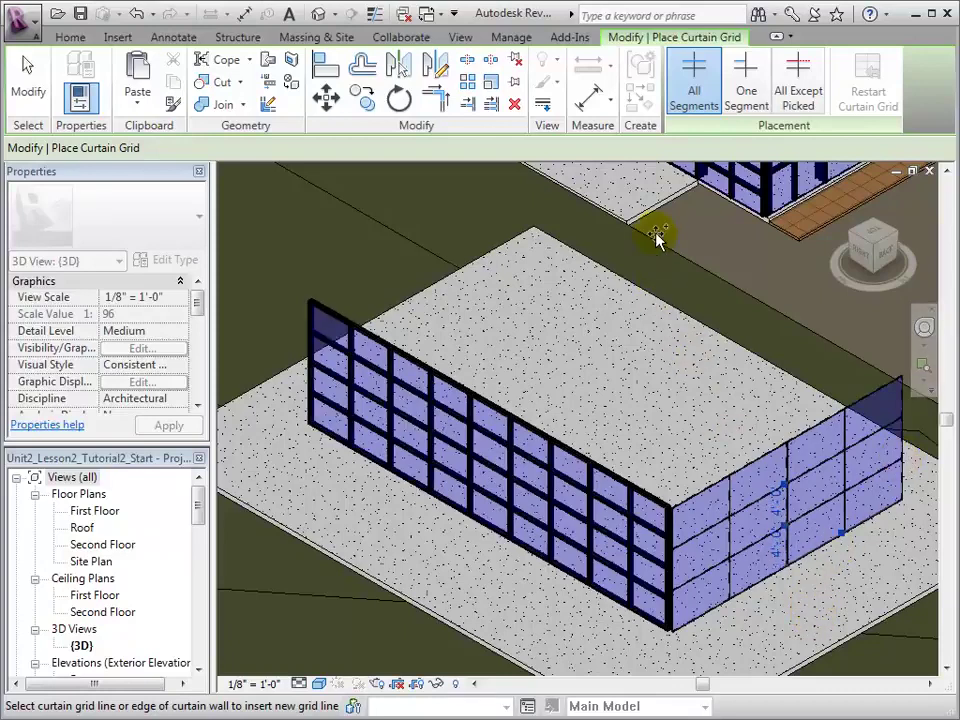
- Add two One Segment grid lines inside individual panels of the right curtain wall
{"action": "left_click", "coordinate": [757, 100]}
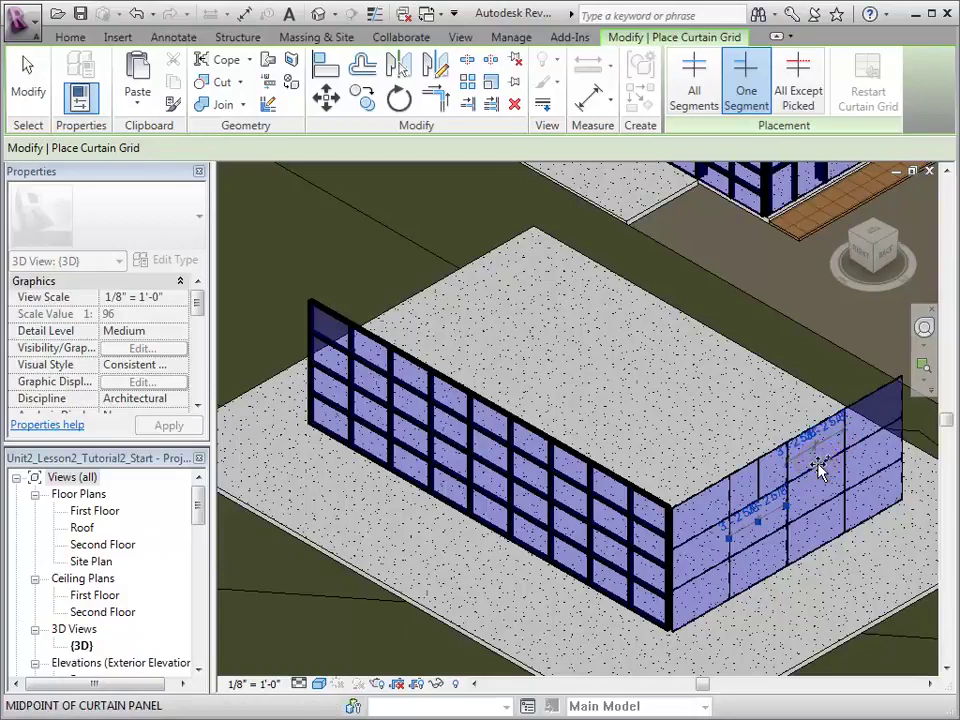
{"action": "left_click", "coordinate": [729, 546]}
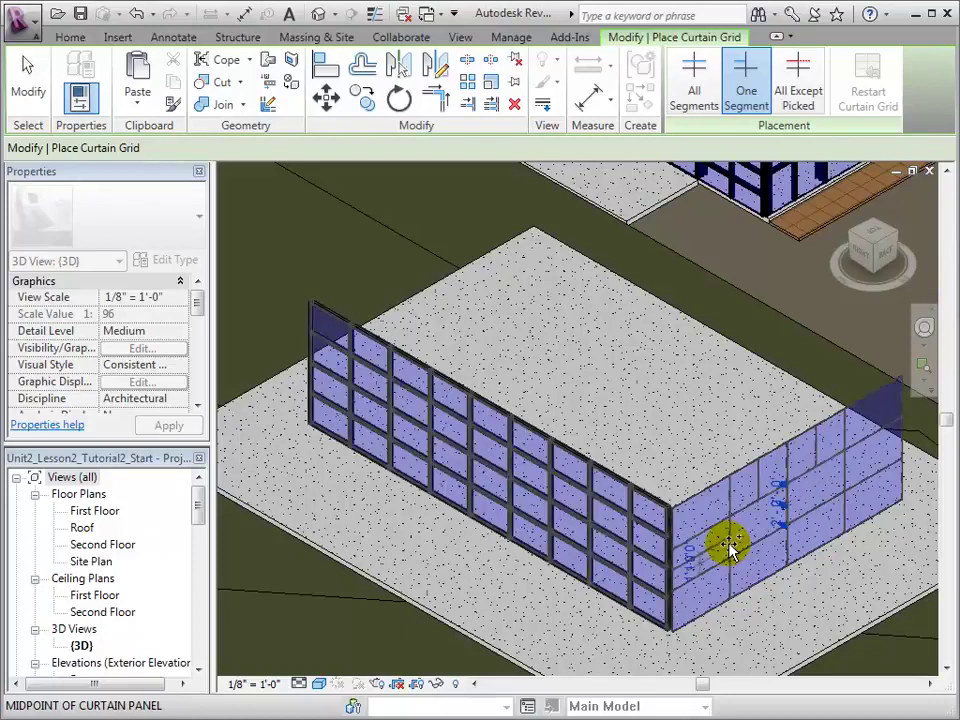
{"action": "left_click", "coordinate": [805, 583]}
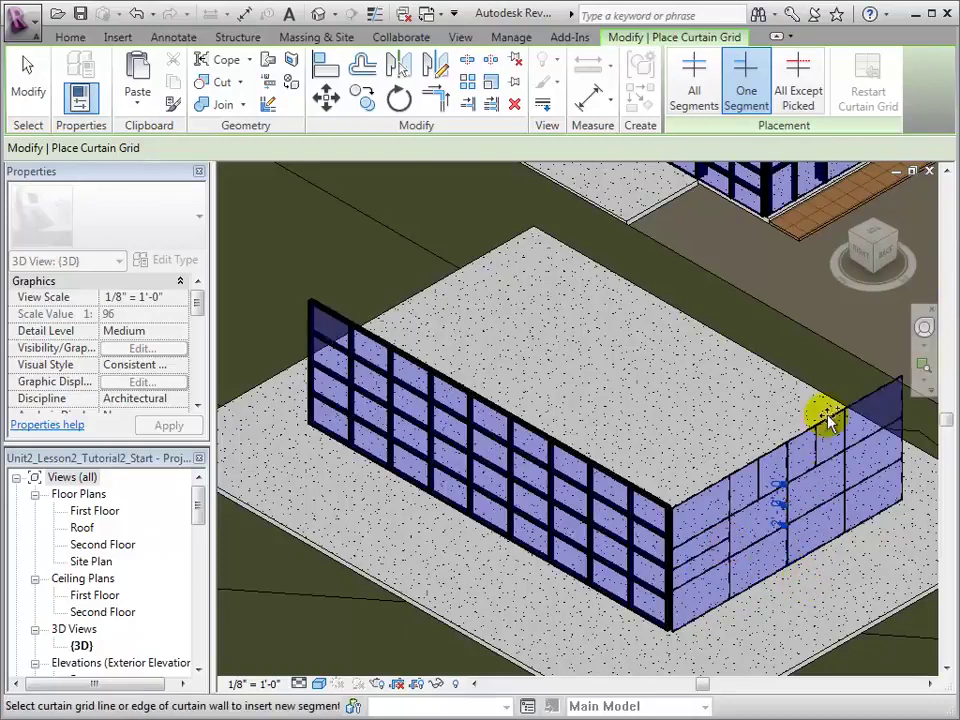
- Place an All Except Picked vertical grid line near the wall's end, excluding its middle segment
{"action": "left_click", "coordinate": [818, 84]}
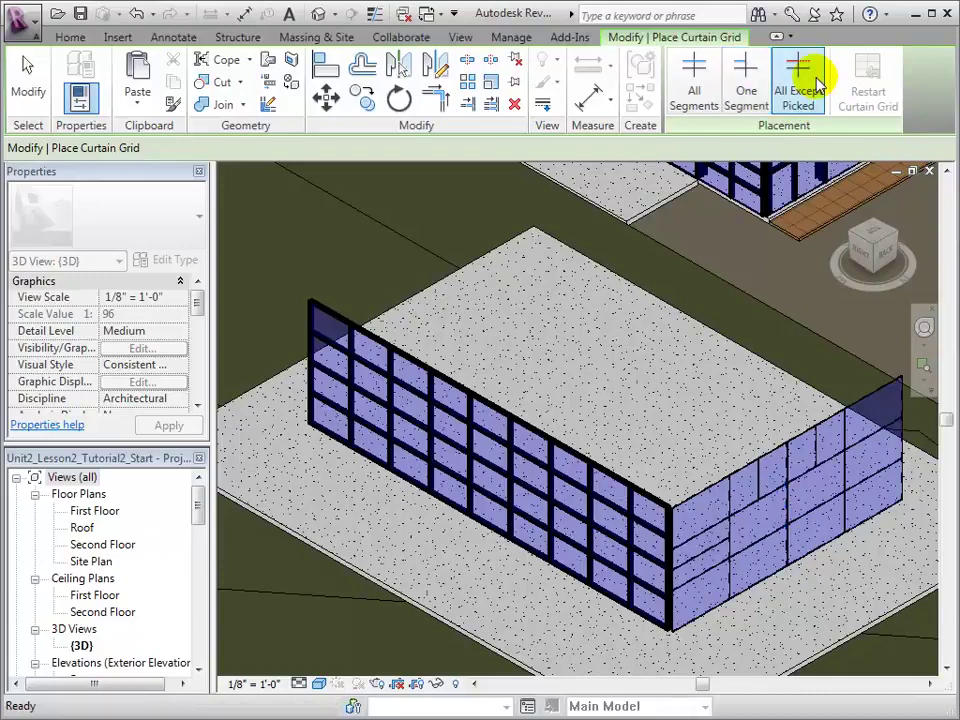
{"action": "left_click", "coordinate": [873, 410]}
{"action": "scroll", "coordinate": [879, 514], "scroll_direction": "up", "scroll_amount": 2}
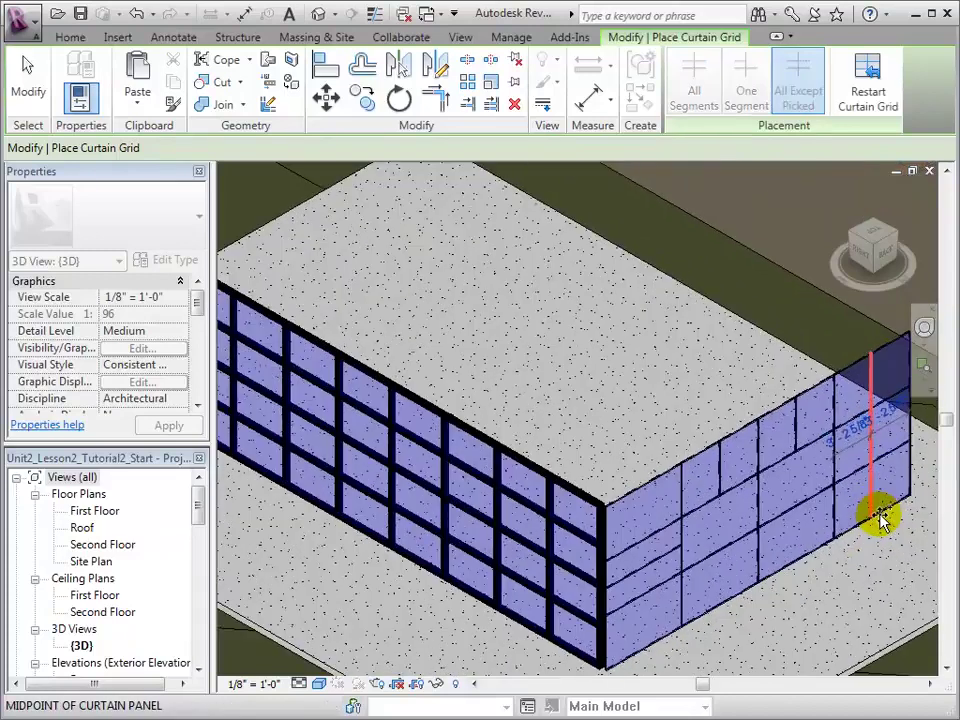
{"action": "left_click", "coordinate": [873, 438]}
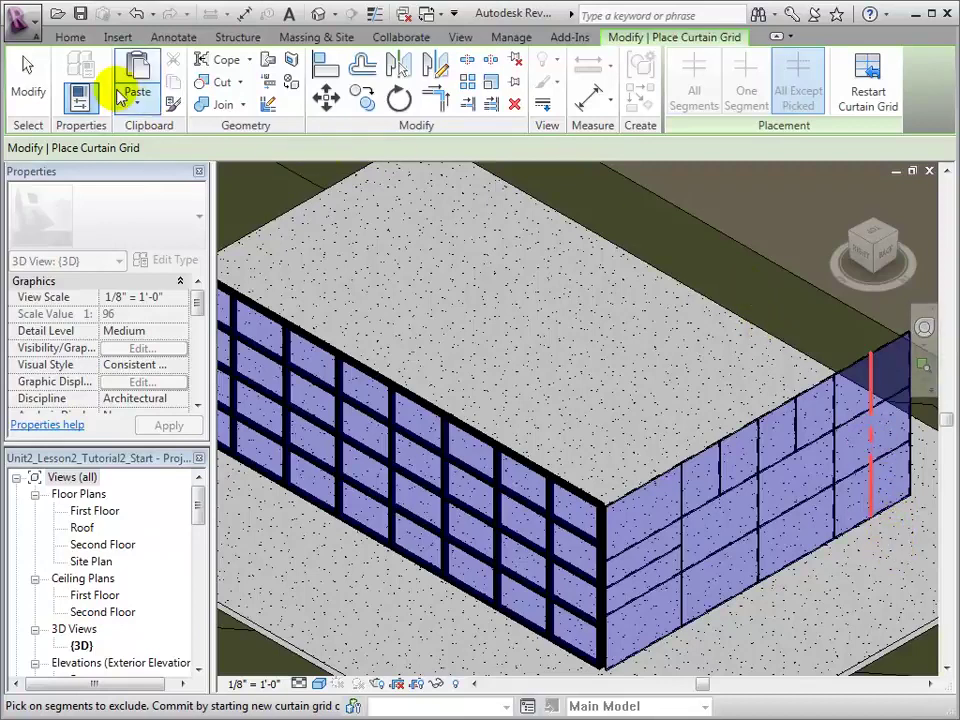
{"action": "left_click", "coordinate": [26, 63]}
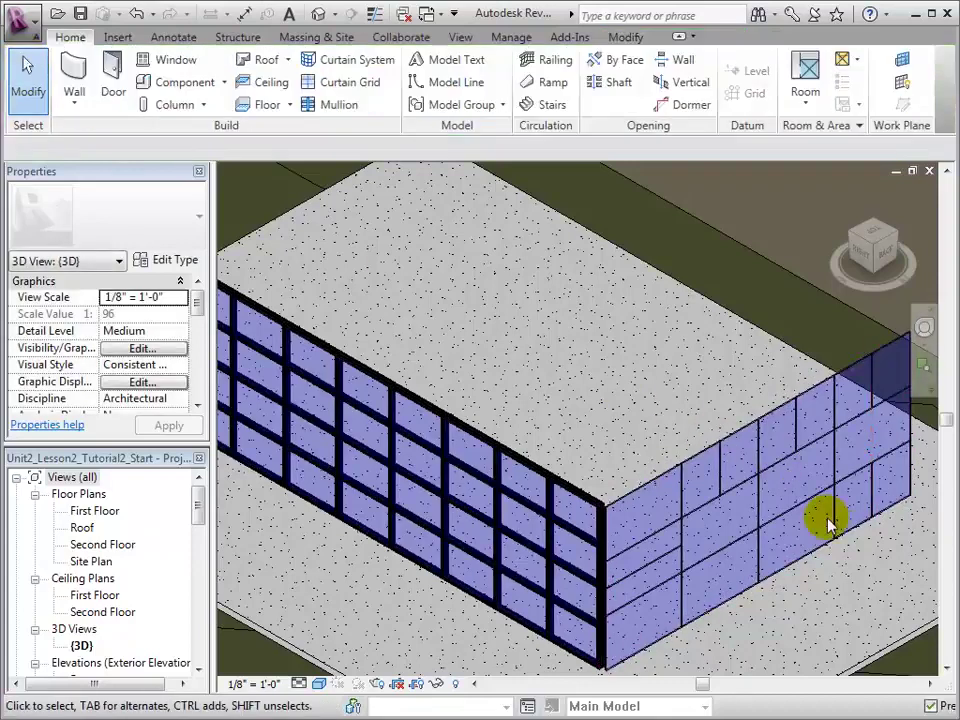
- Remove the middle and upper segments of the near-end vertical grid line on the right wall
{"action": "middle_click_drag", "start_coordinate": [870, 572], "coordinate": [815, 588]}
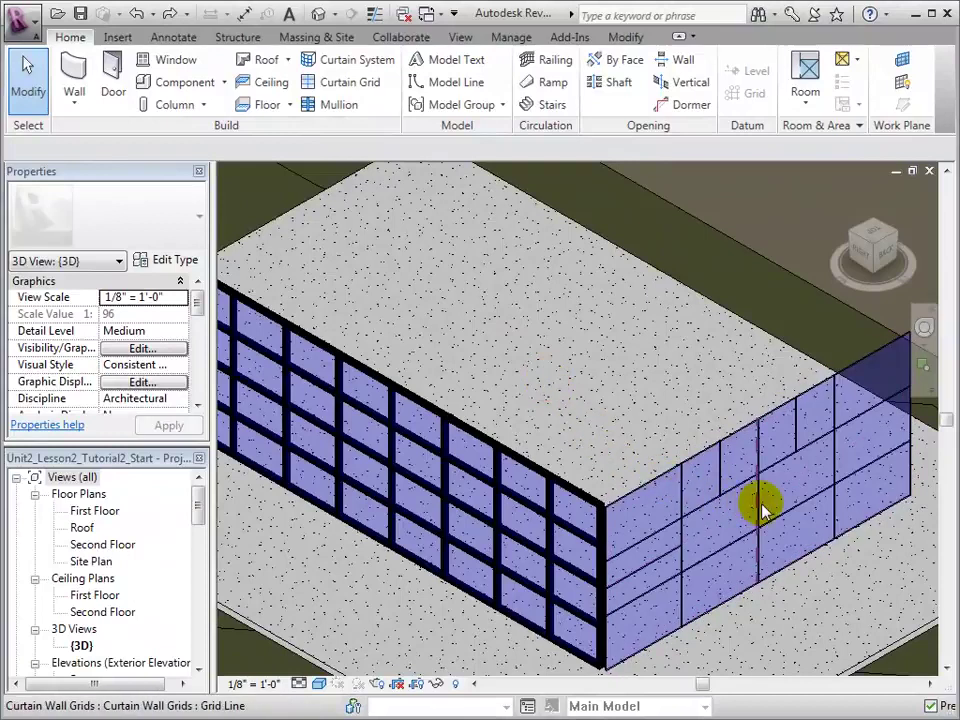
{"action": "left_click", "coordinate": [838, 473]}
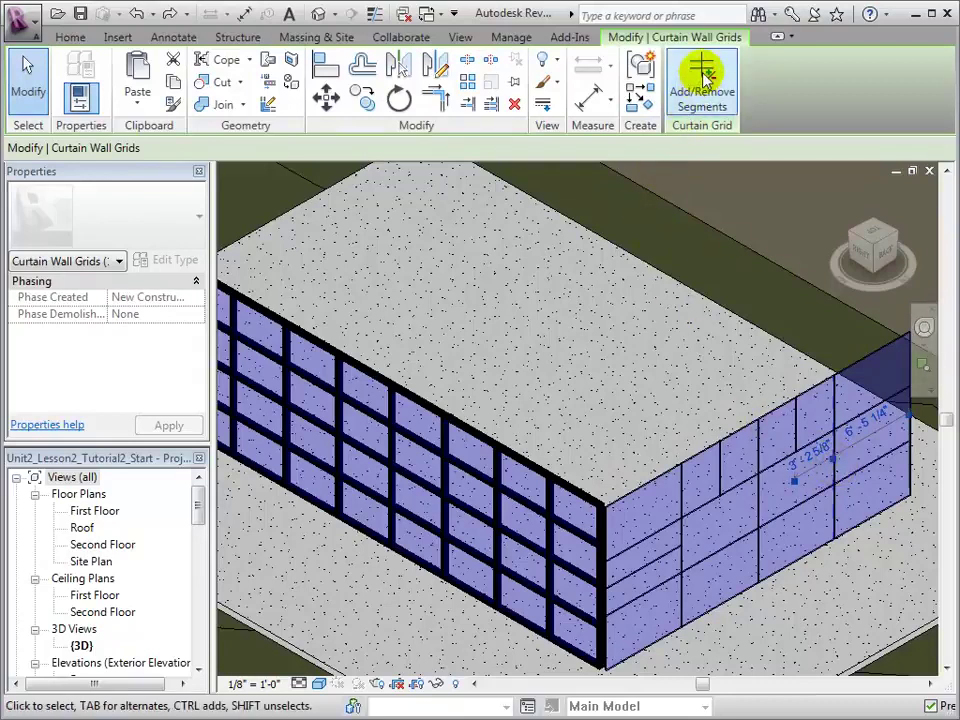
{"action": "left_click", "coordinate": [730, 78]}
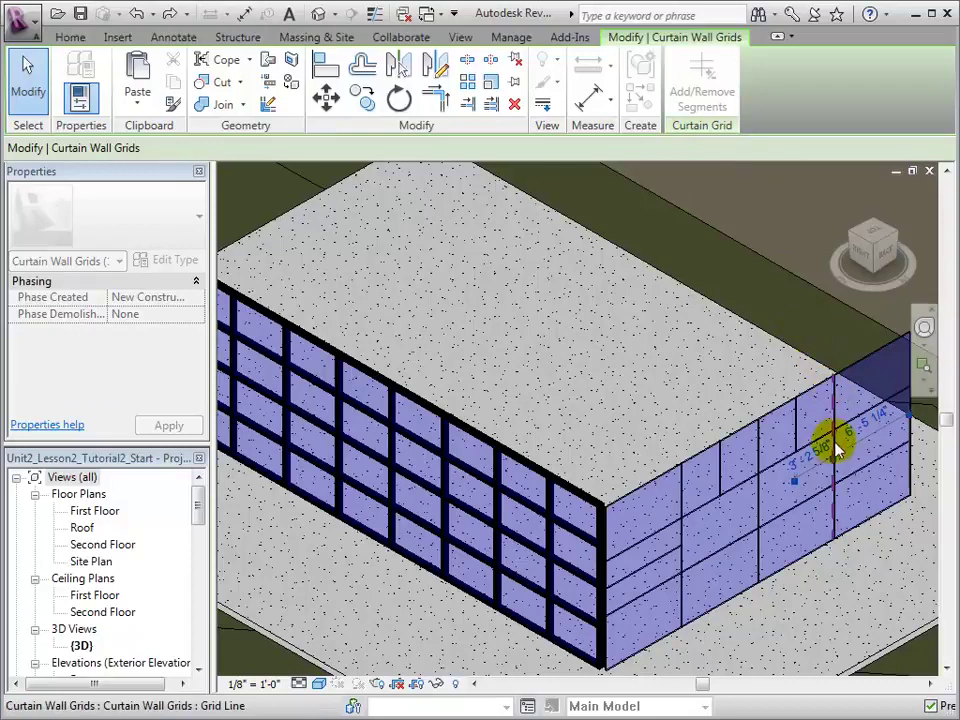
{"action": "scroll", "coordinate": [835, 458], "scroll_direction": "up", "scroll_amount": 5}
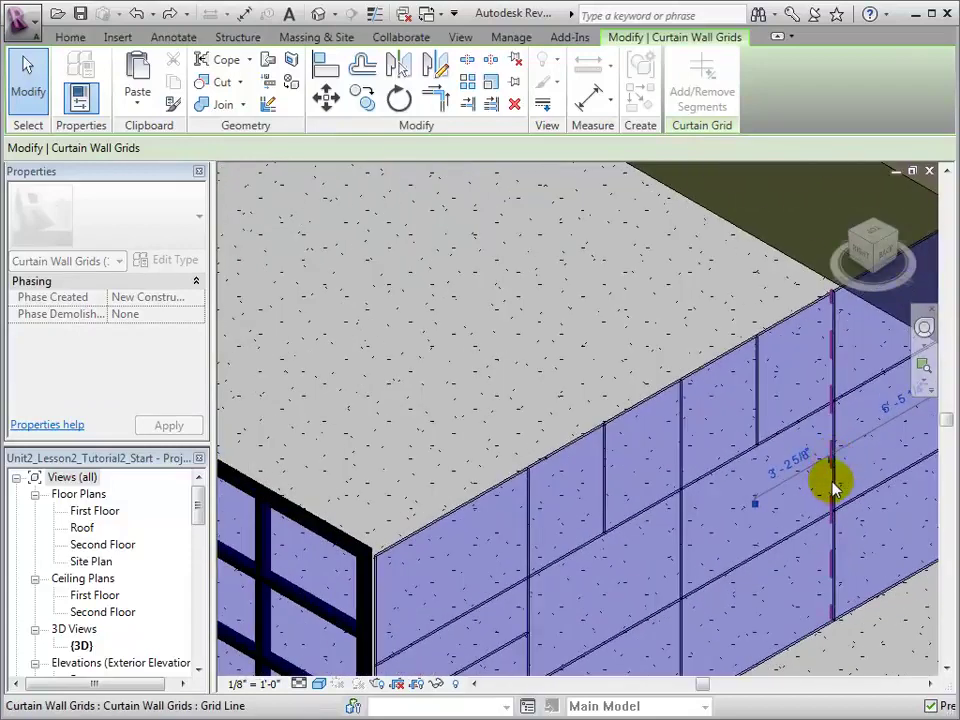
{"action": "left_click", "coordinate": [834, 483]}
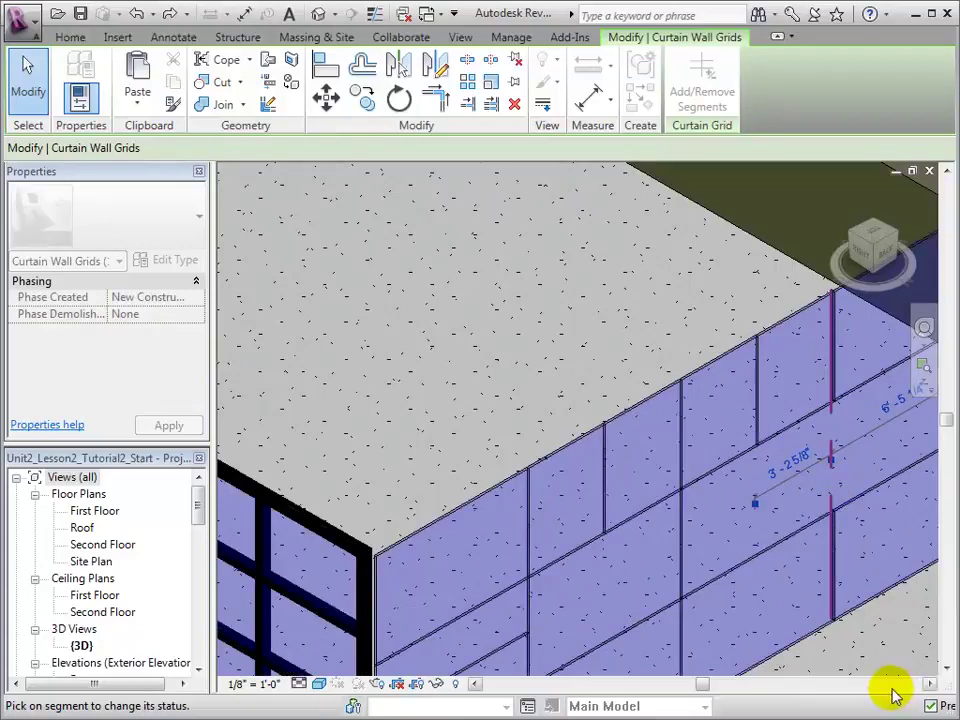
{"action": "left_click", "coordinate": [831, 338]}
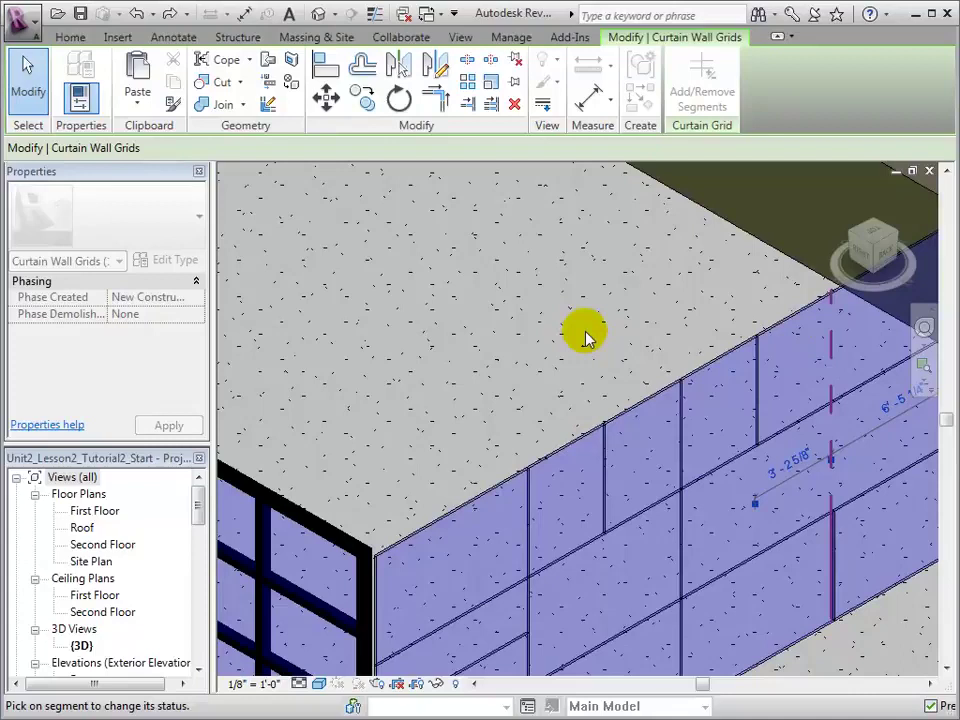
{"action": "key", "text": "Escape"}
{"action": "key", "text": "Escape"}
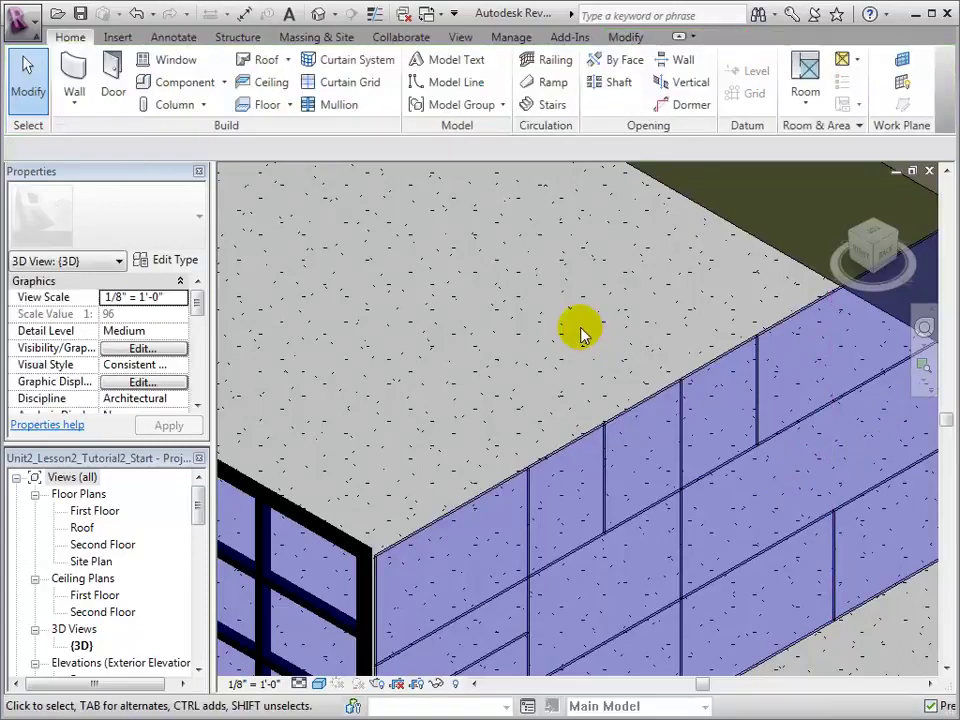
- Add back the lower segment of the vertical grid line near the wall corner
{"action": "scroll", "coordinate": [579, 330], "scroll_direction": "down", "scroll_amount": 2}
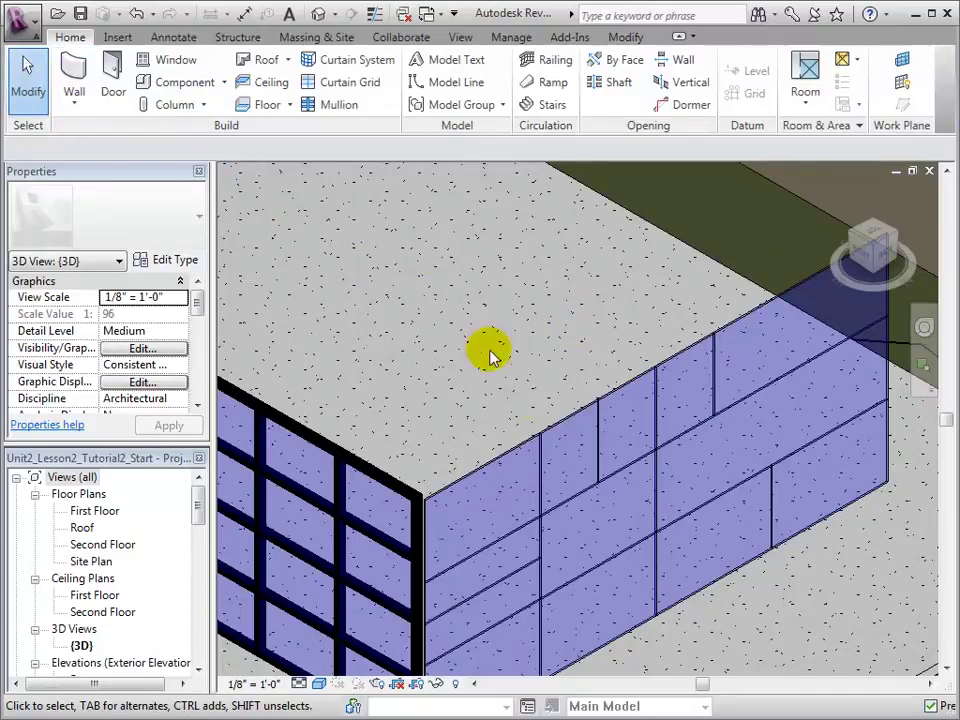
{"action": "left_click", "coordinate": [602, 457]}
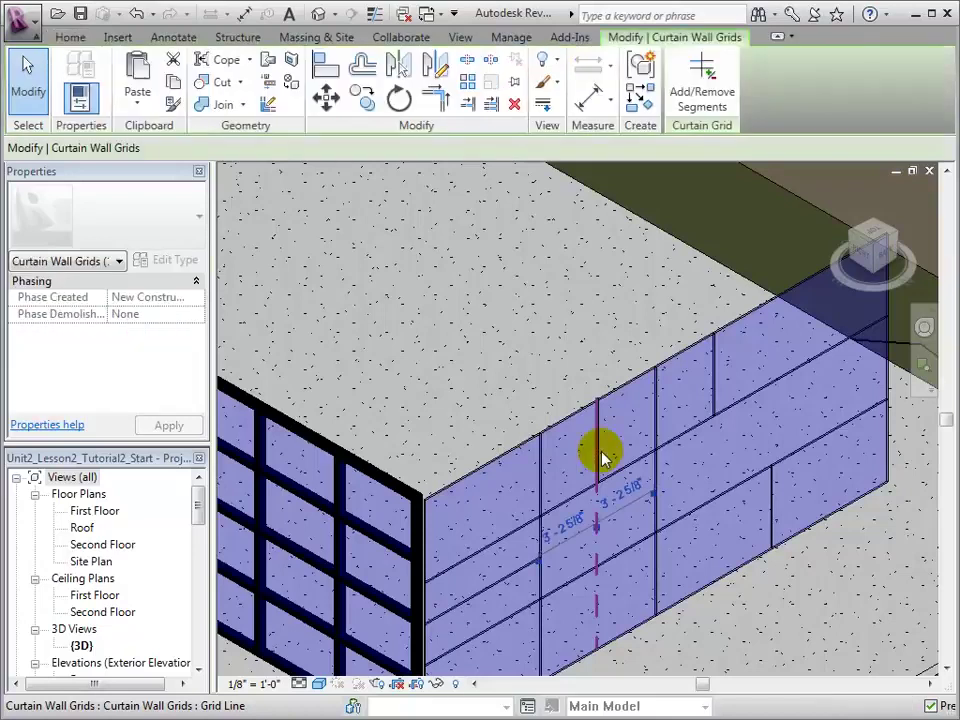
{"action": "left_click", "coordinate": [701, 90]}
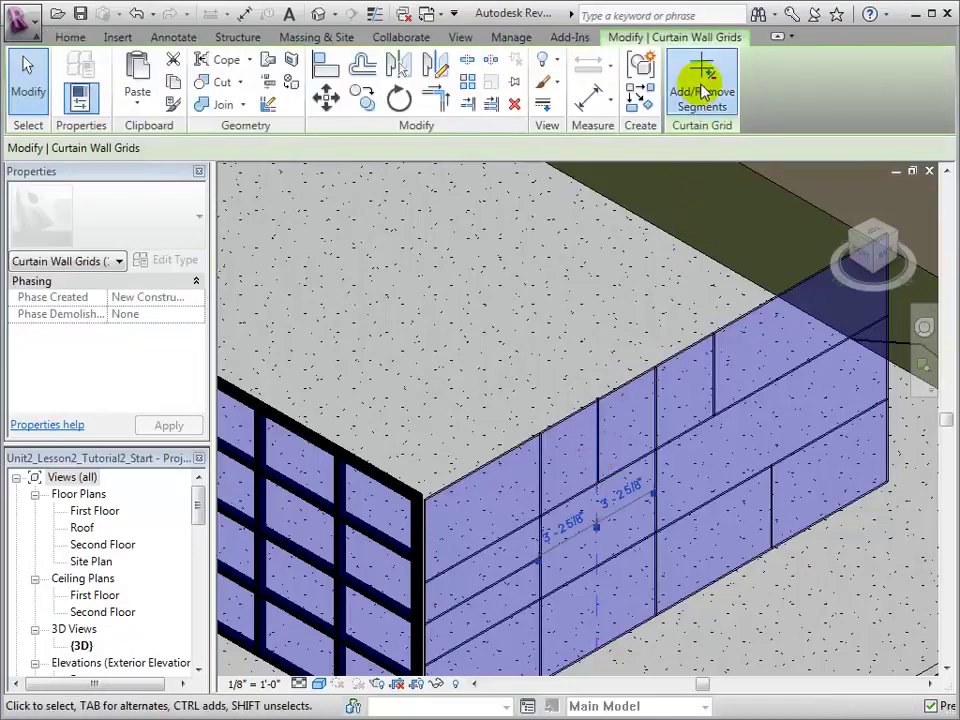
{"action": "left_click", "coordinate": [595, 614]}
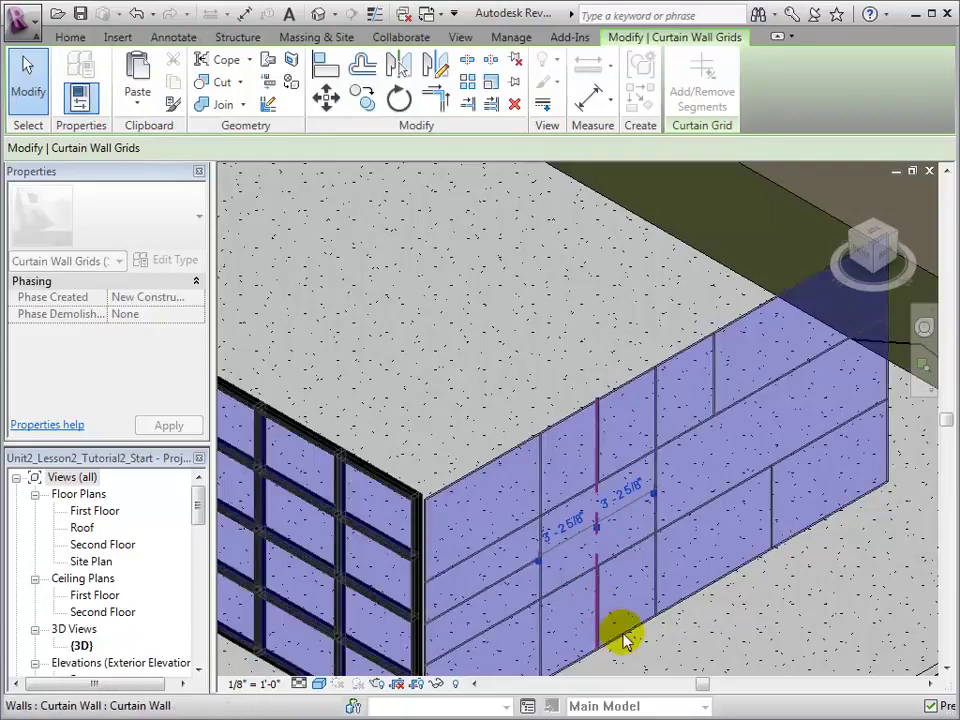
{"action": "key", "text": "Escape"}
{"action": "key", "text": "Escape"}
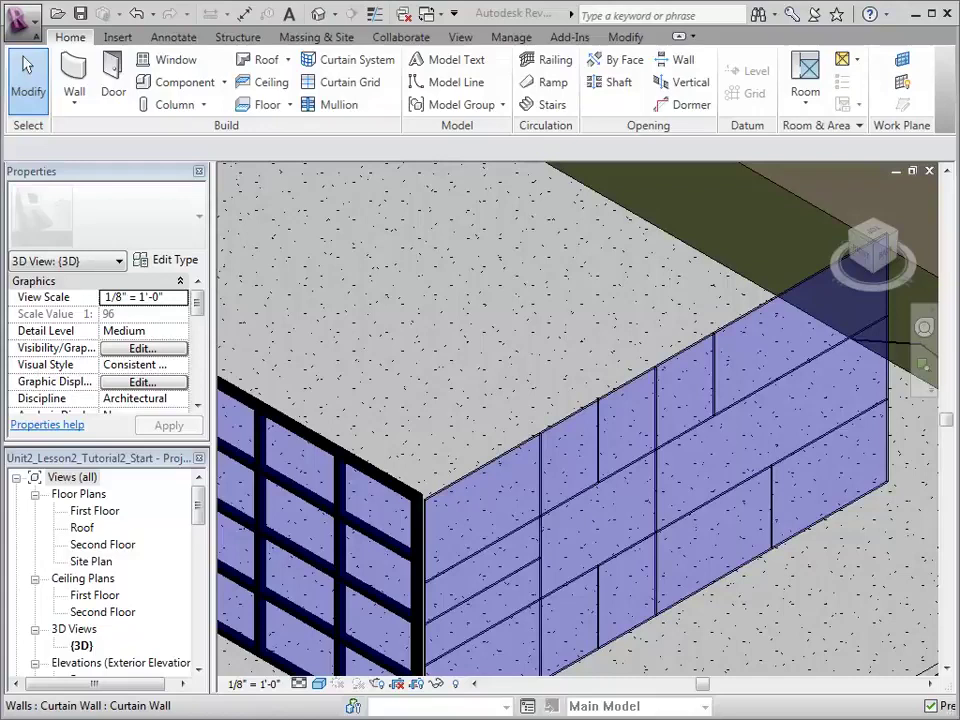
- Place mullions along the two horizontal grid lines of the right curtain wall
{"action": "left_click", "coordinate": [352, 108]}
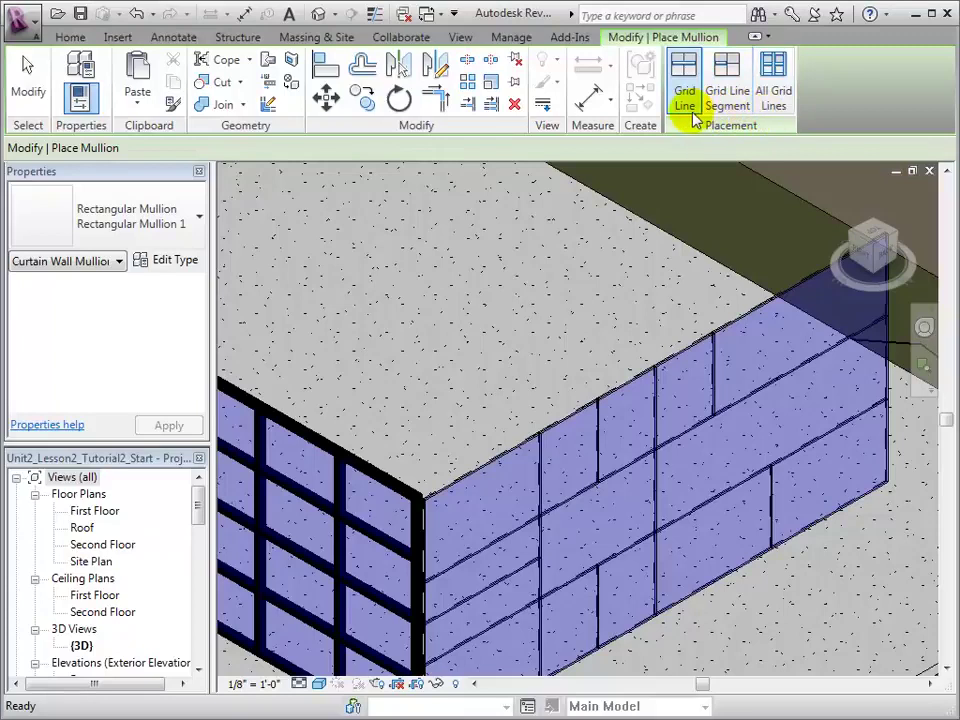
{"action": "left_click", "coordinate": [512, 535]}
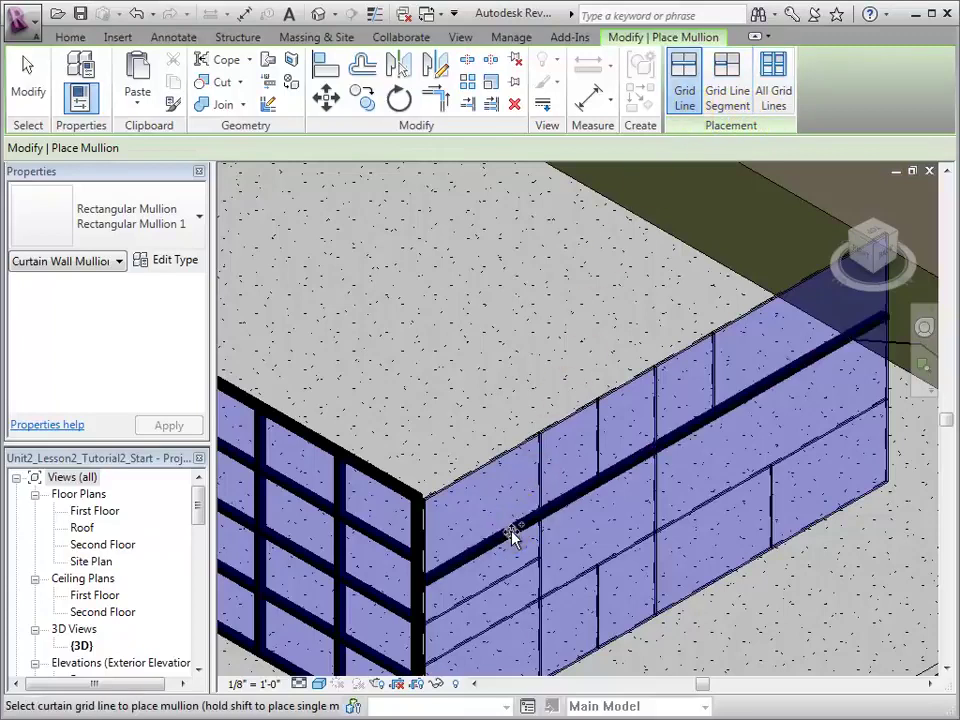
{"action": "left_click", "coordinate": [518, 609]}
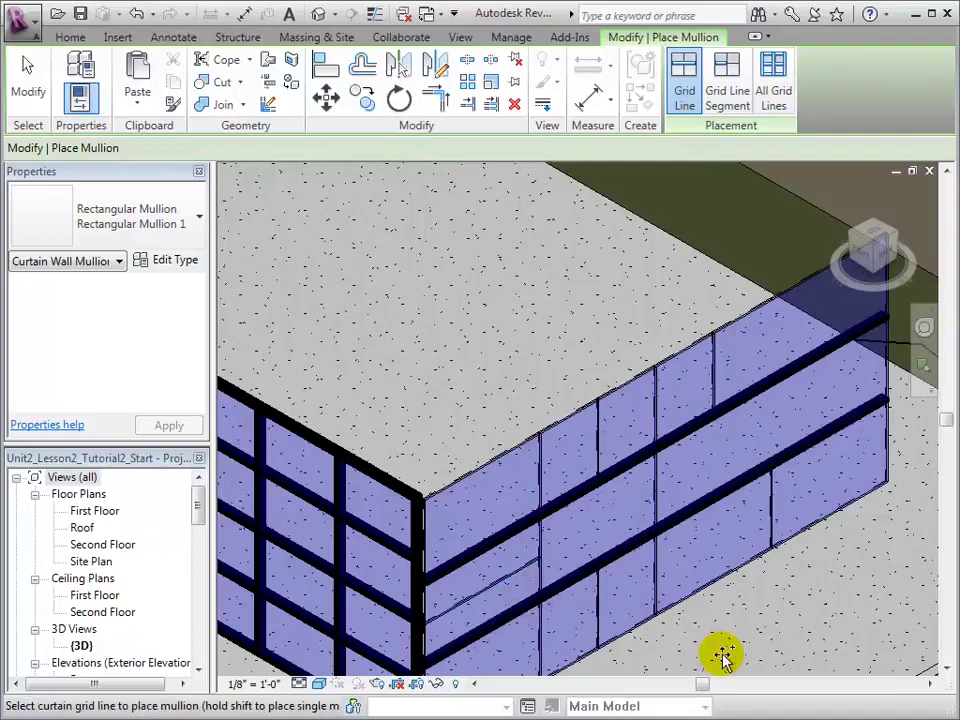
- Add Rectangular Mullion 1 mullions to all grid lines of the right wall
{"action": "left_click", "coordinate": [200, 222]}
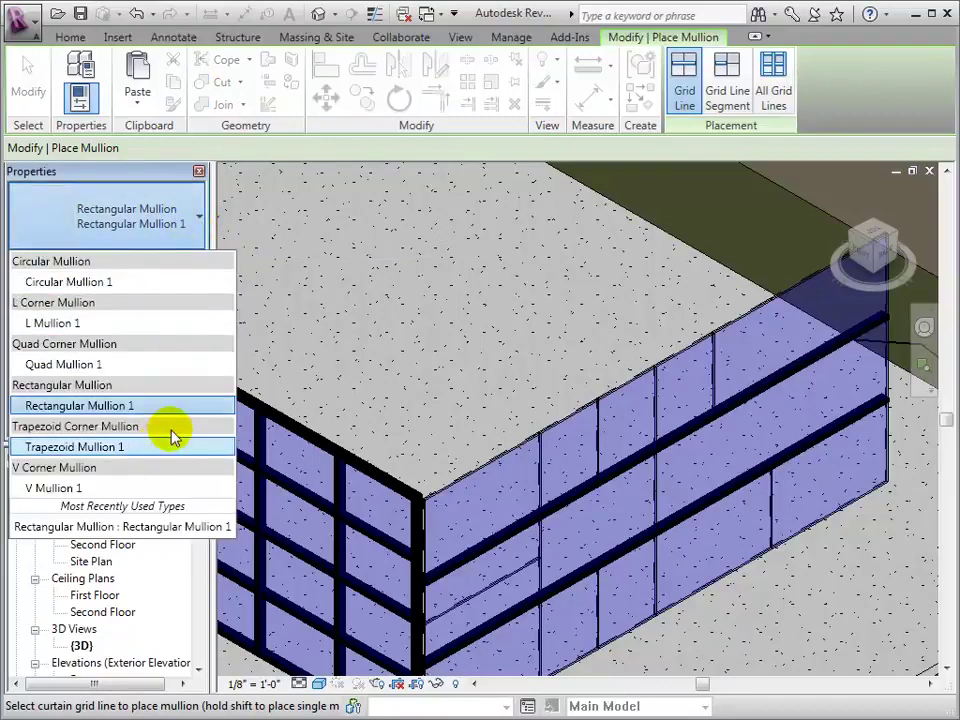
{"action": "left_click", "coordinate": [190, 406]}
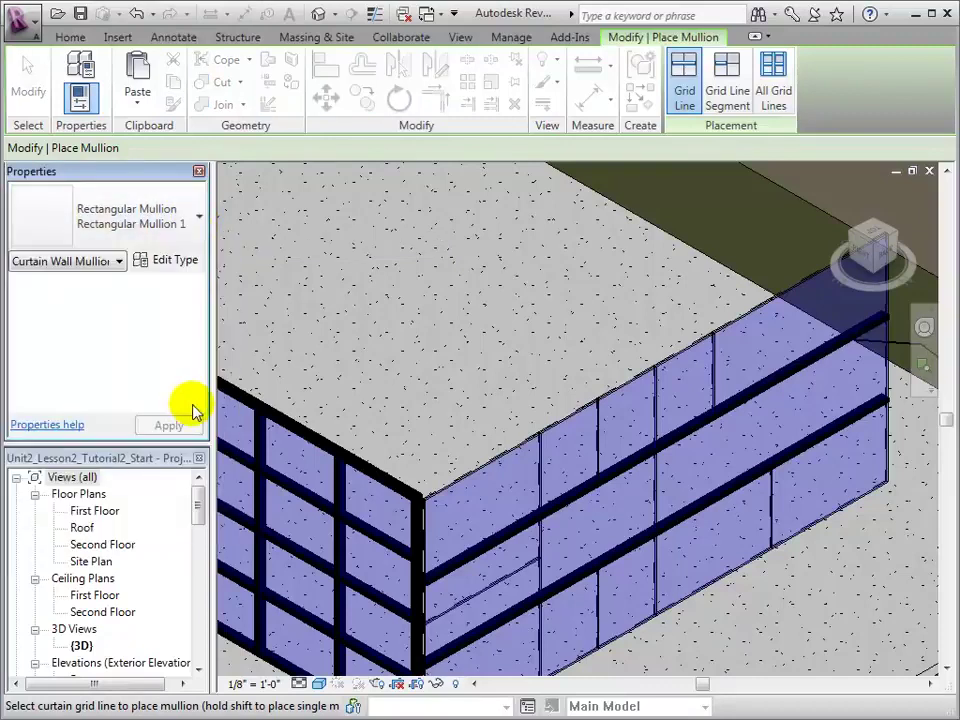
{"action": "left_click", "coordinate": [773, 80]}
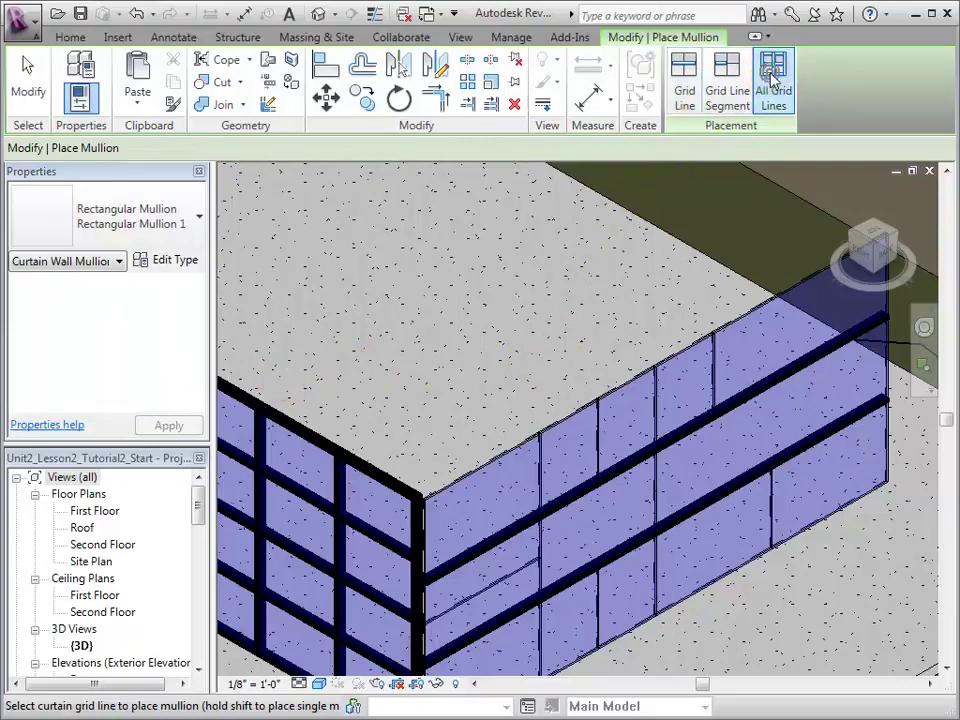
{"action": "left_click", "coordinate": [735, 322]}
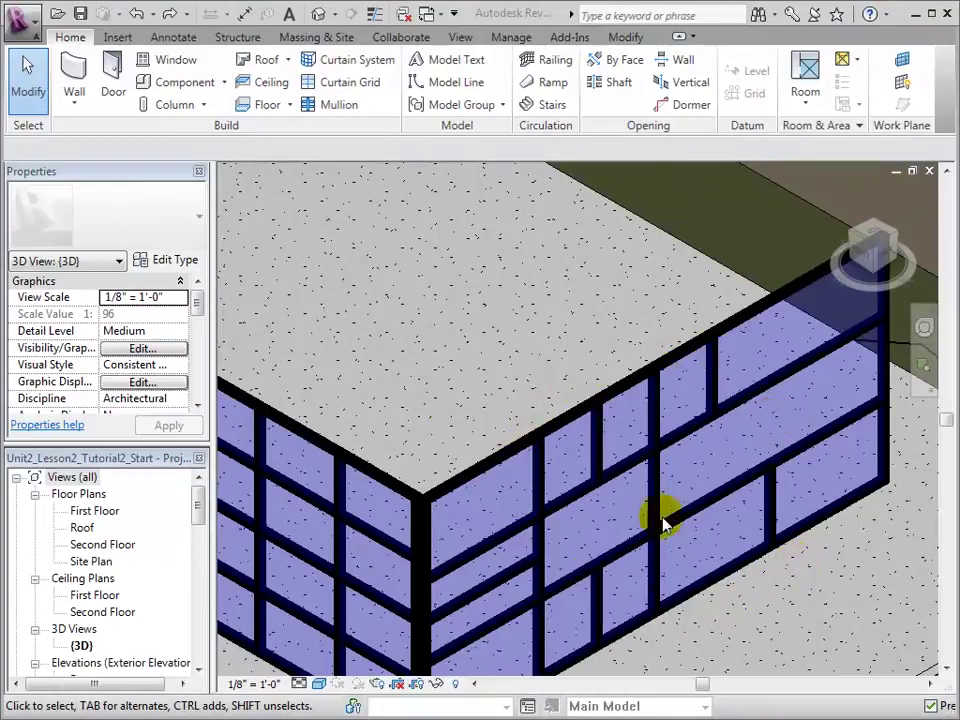
- Change the lower-row vertical grid line's 6'-5 1/4" dimension to 4'-0" from the wall end
{"action": "left_click", "coordinate": [30, 95]}
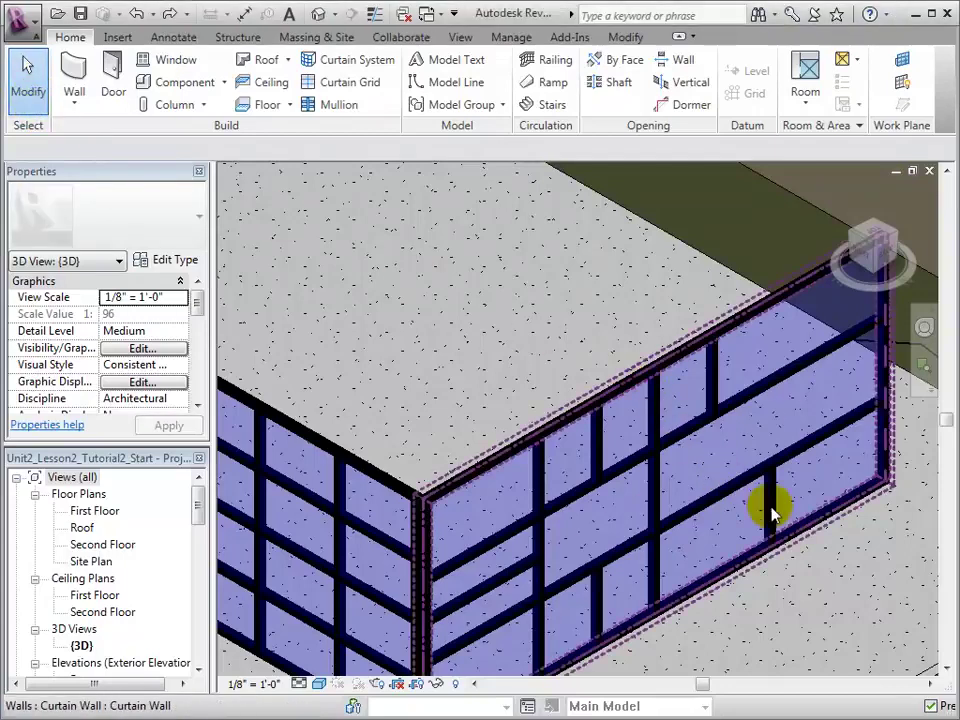
{"action": "key", "text": "Tab"}
{"action": "key", "text": "Tab"}
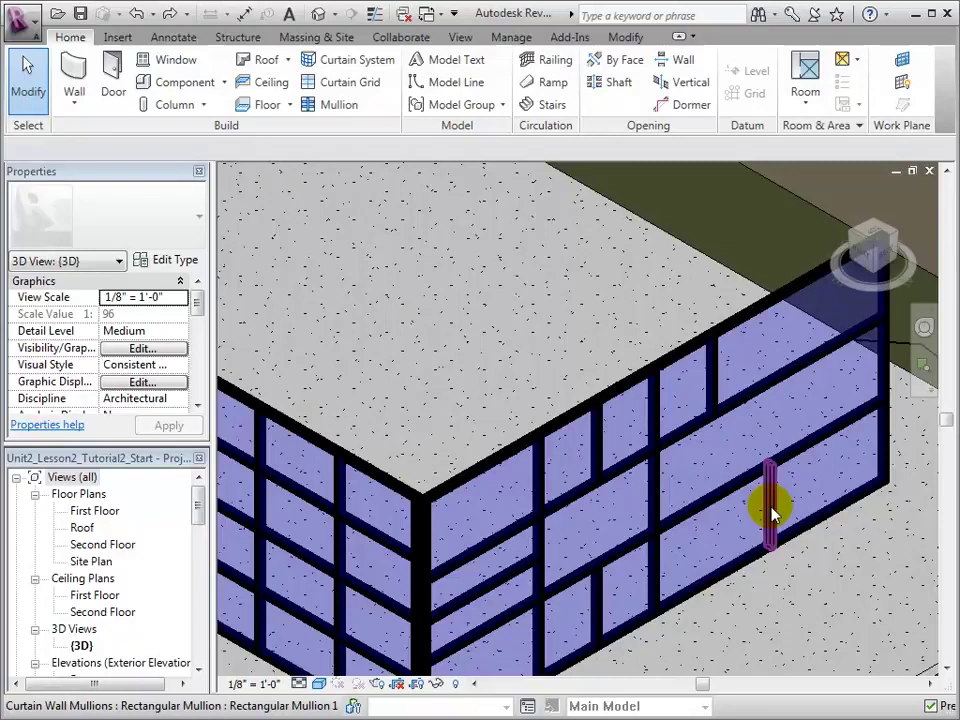
{"action": "key", "text": "Tab"}
{"action": "left_click", "coordinate": [770, 512]}
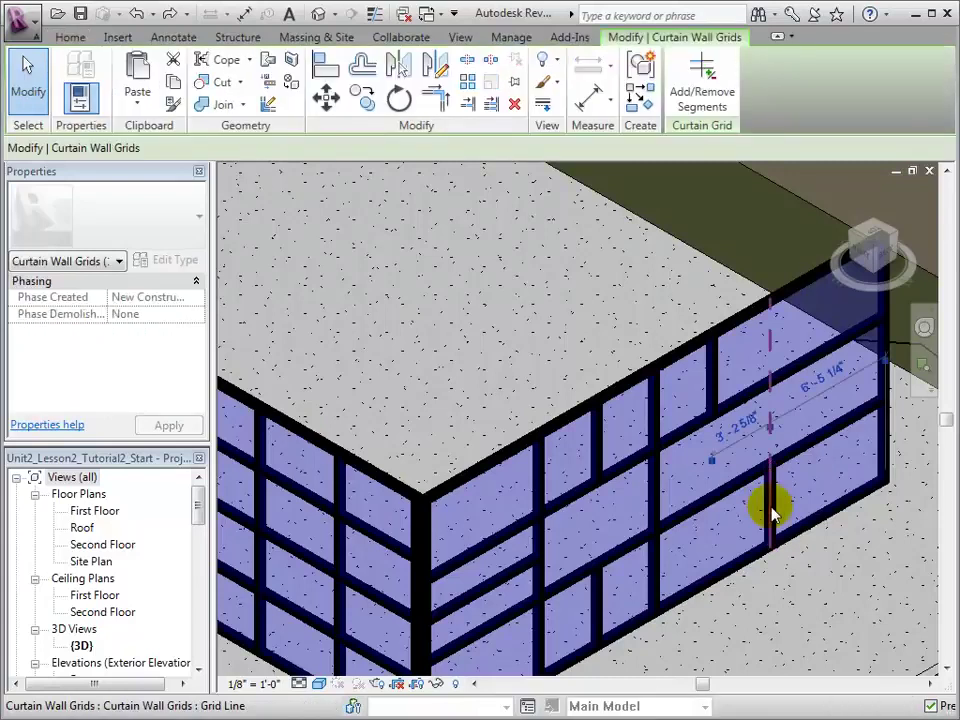
{"action": "left_click", "coordinate": [824, 382]}
{"action": "left_click", "coordinate": [869, 403]}
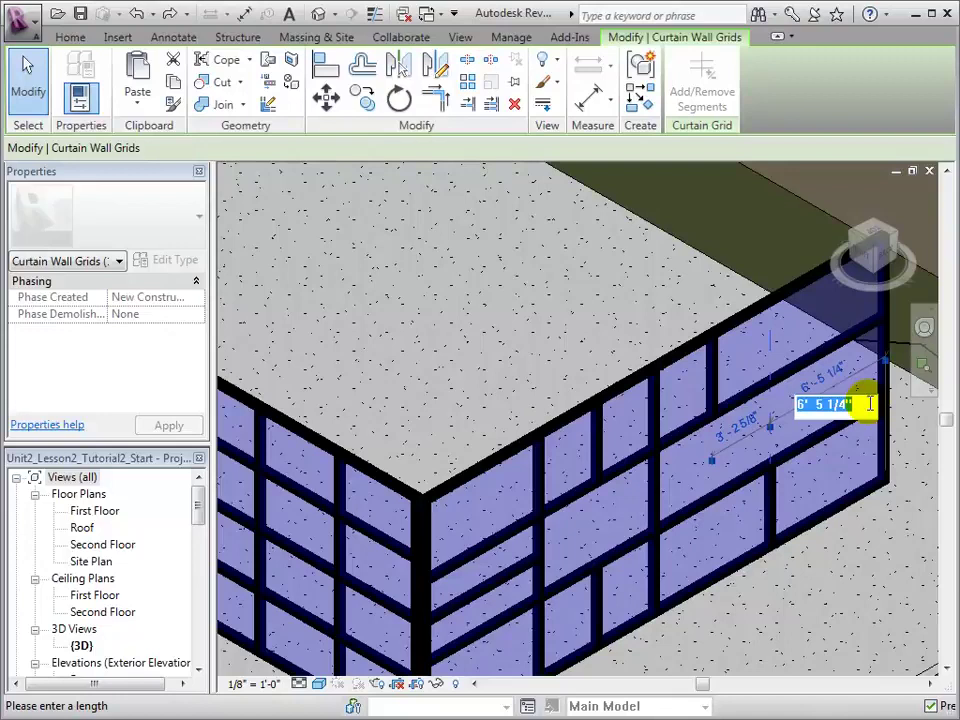
{"action": "type", "text": "4"}
{"action": "key", "text": "Return"}
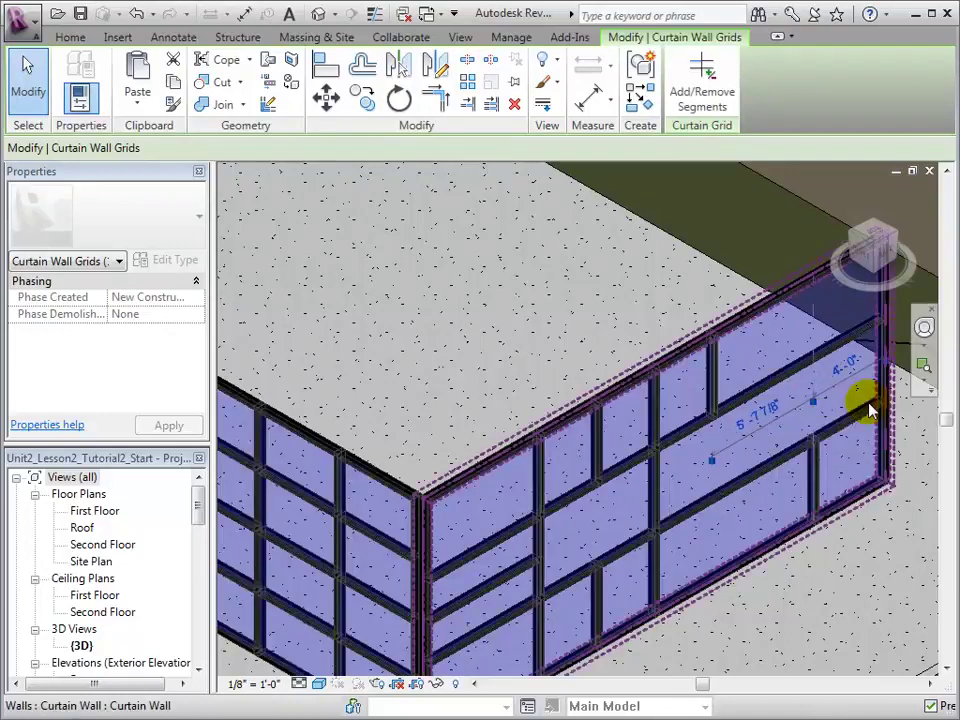
{"action": "left_click", "coordinate": [874, 617]}
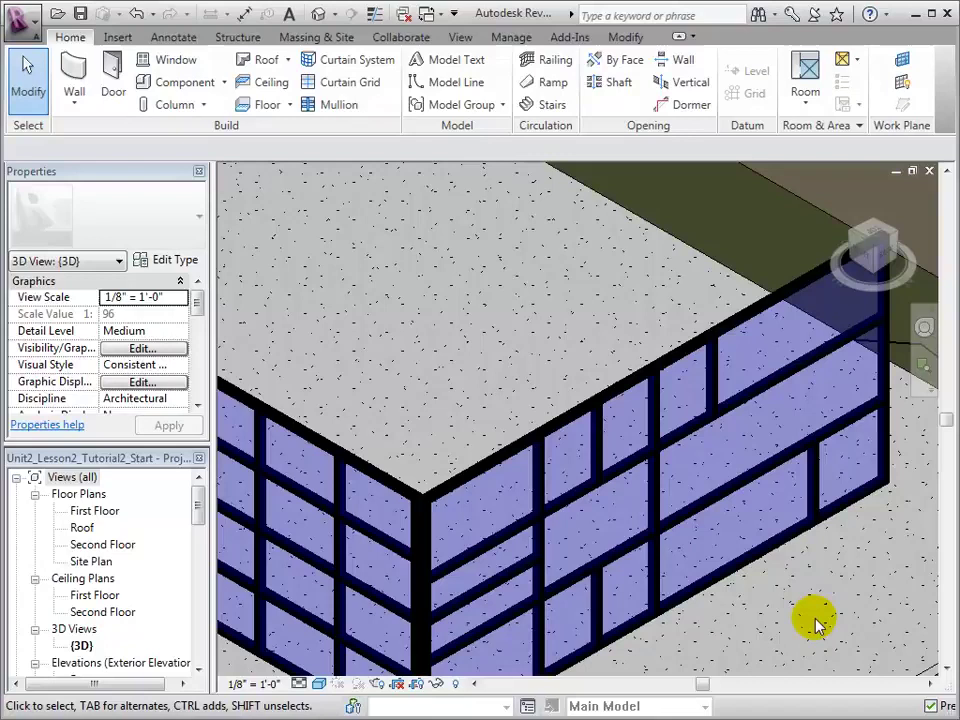
- Bring the long Curtain Grid Example wall into view and review its Type Properties without changes
{"action": "middle_click_drag", "start_coordinate": [414, 401], "coordinate": [799, 328]}
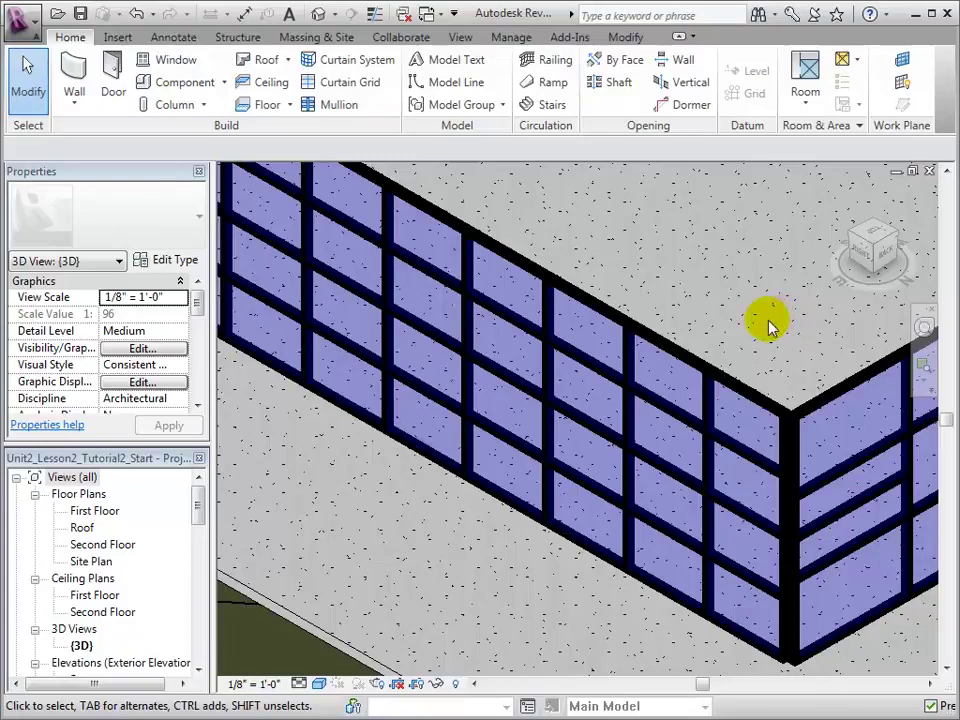
{"action": "left_click", "coordinate": [593, 378]}
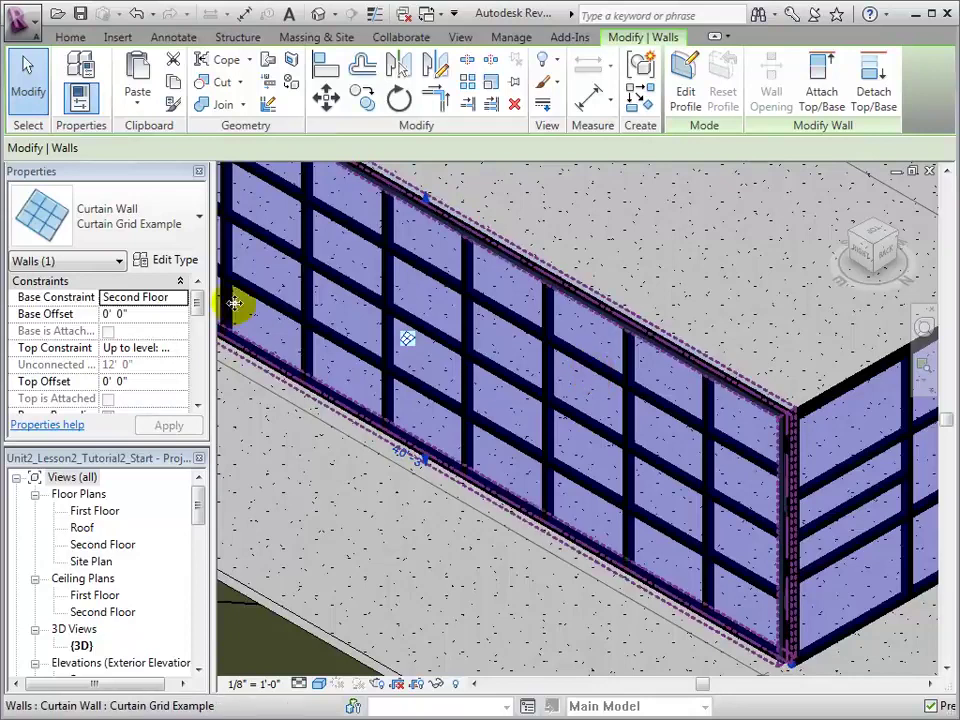
{"action": "left_click", "coordinate": [178, 262]}
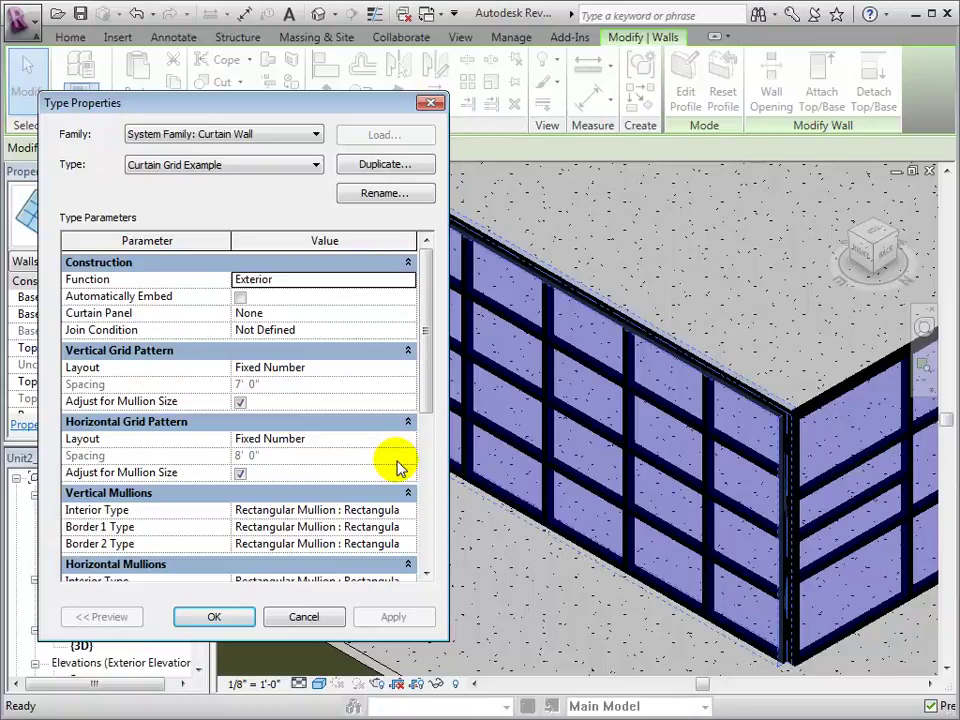
{"action": "left_click", "coordinate": [236, 622]}
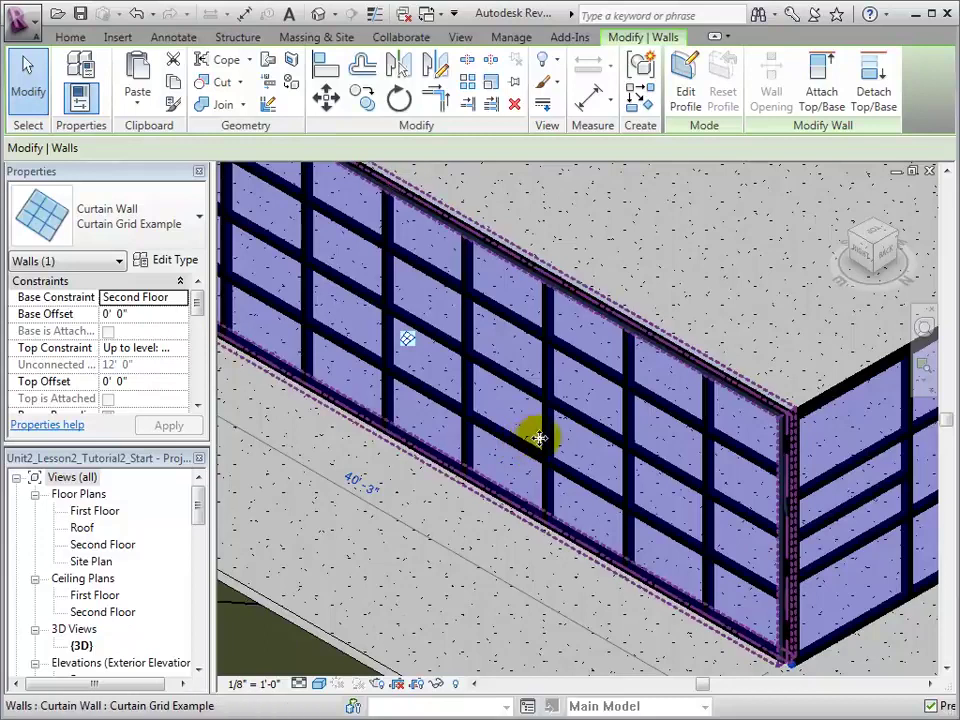
{"action": "key", "text": "Tab"}
{"action": "key", "text": "Tab"}
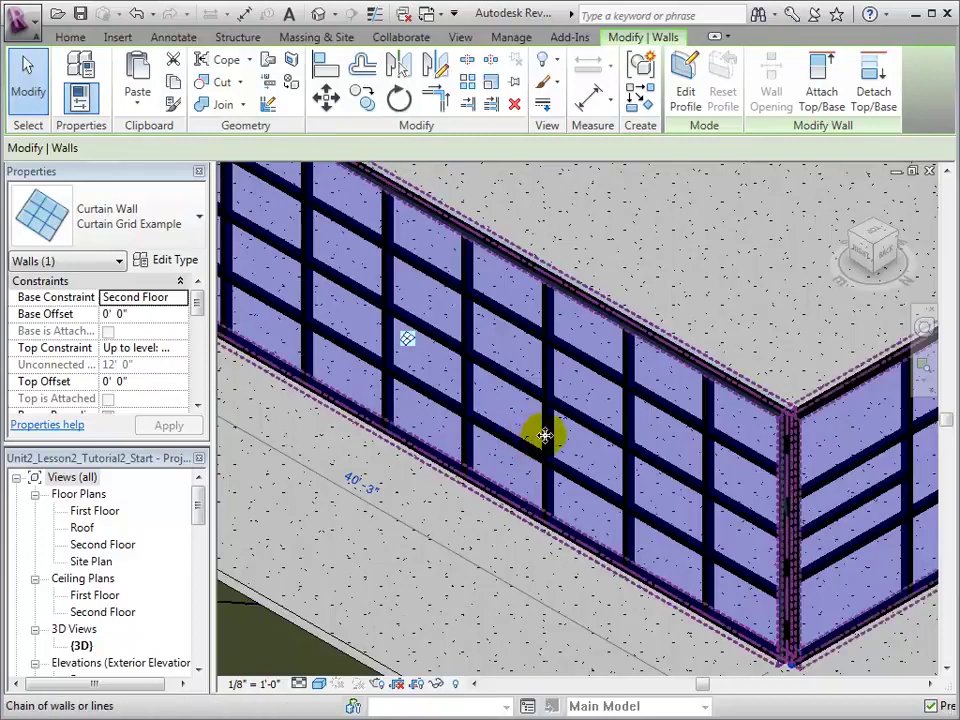
- Unpin a middle-bay mullion, then select and delete six horizontal mullions in the two middle bays
{"action": "left_click", "coordinate": [545, 435]}
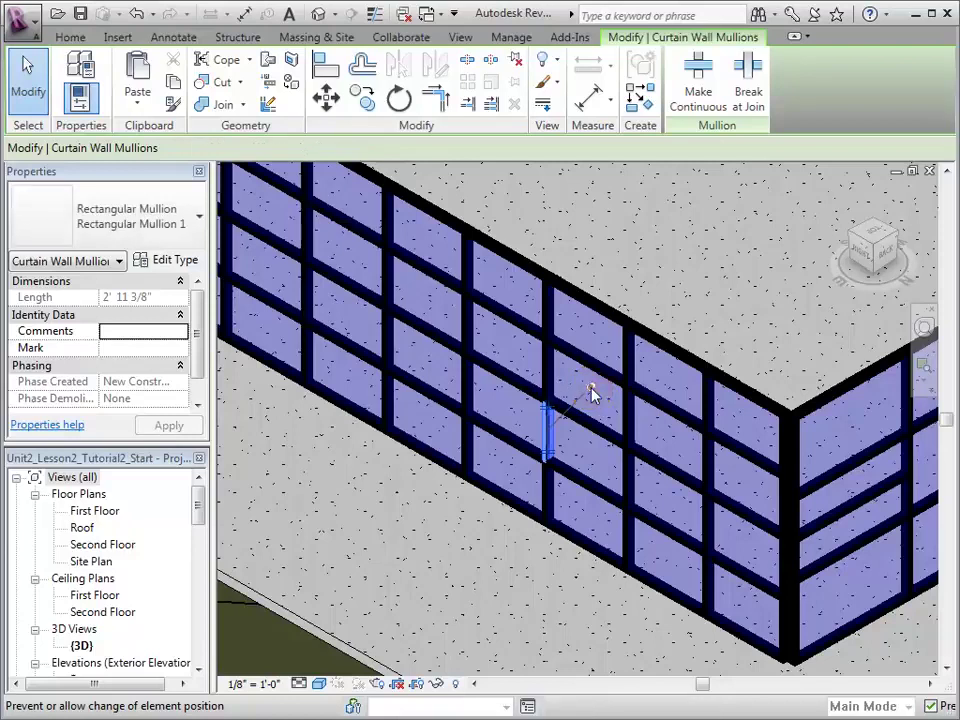
{"action": "left_click_drag", "start_coordinate": [591, 393], "coordinate": [615, 460]}
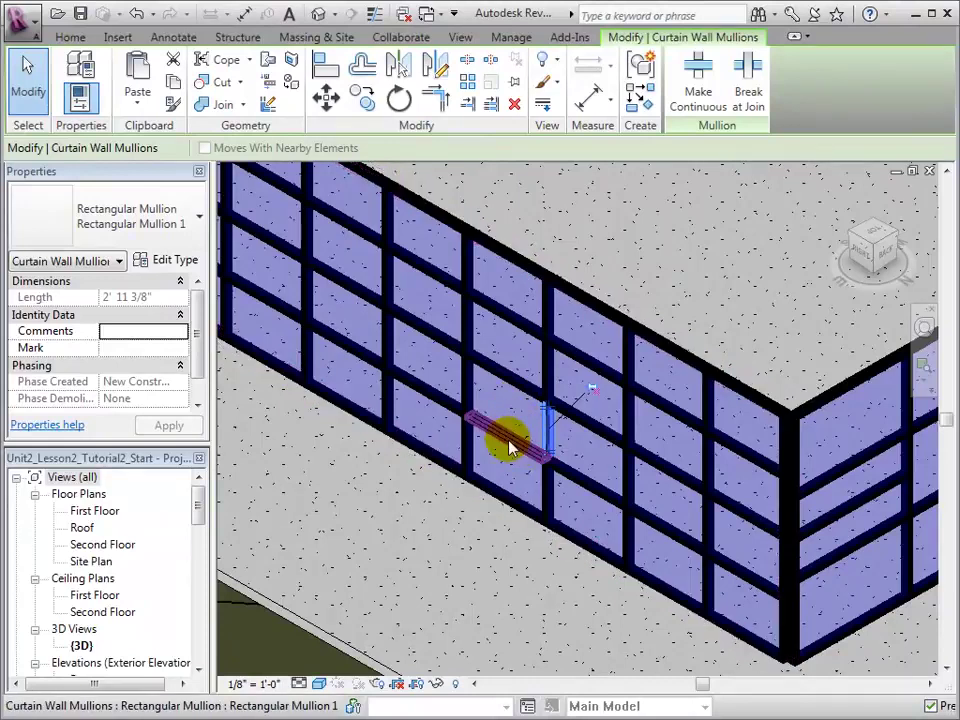
{"action": "left_click", "coordinate": [507, 442]}
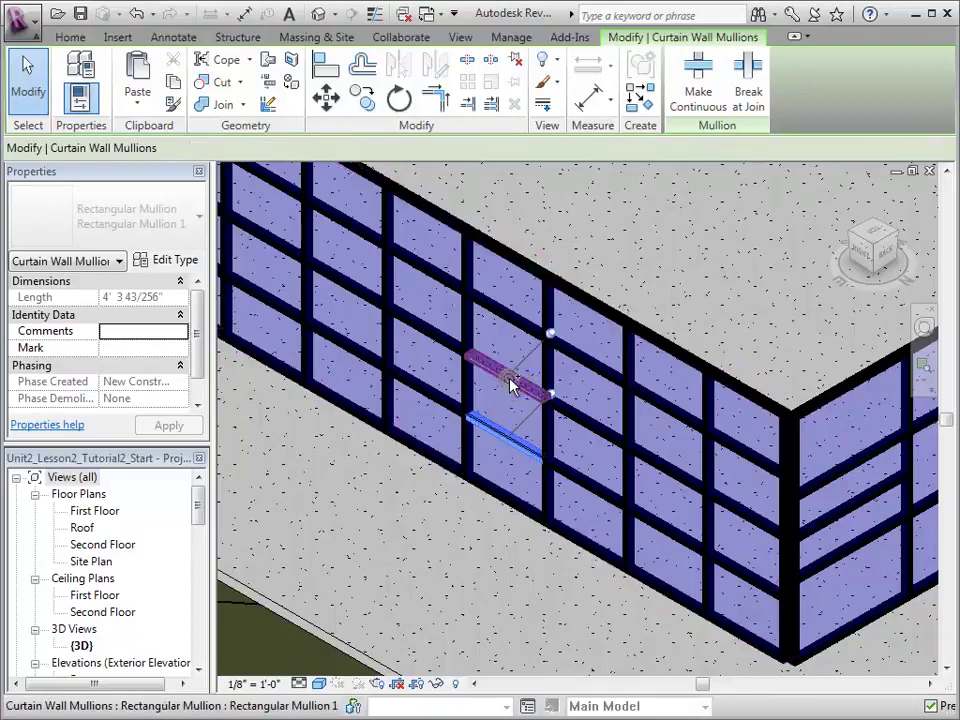
{"action": "left_click", "coordinate": [508, 380], "text": "ctrl"}
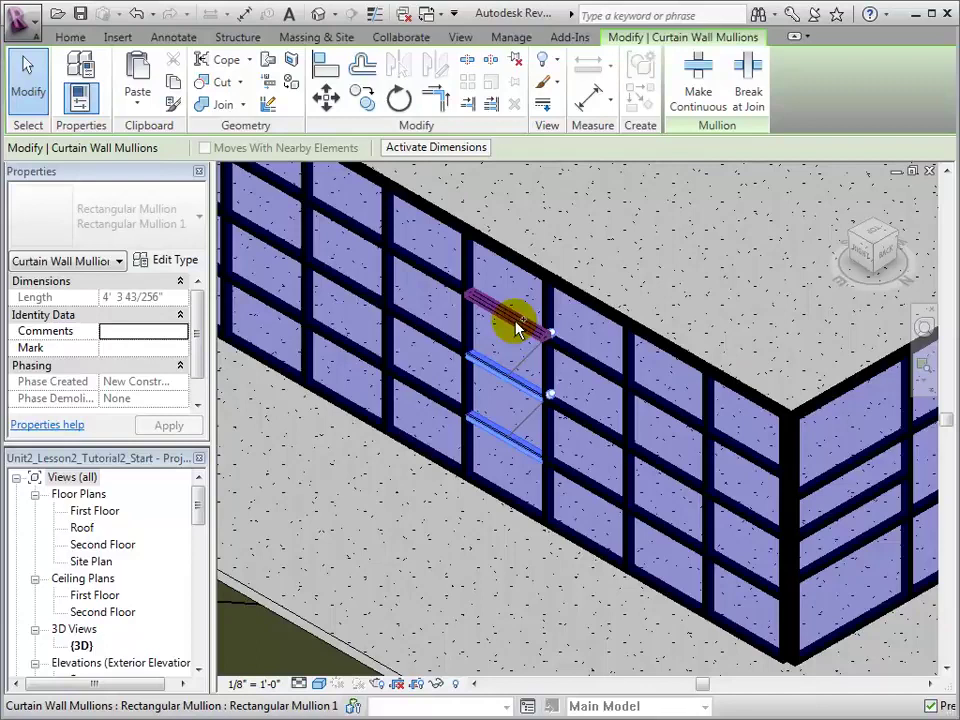
{"action": "left_click", "coordinate": [512, 320], "text": "ctrl"}
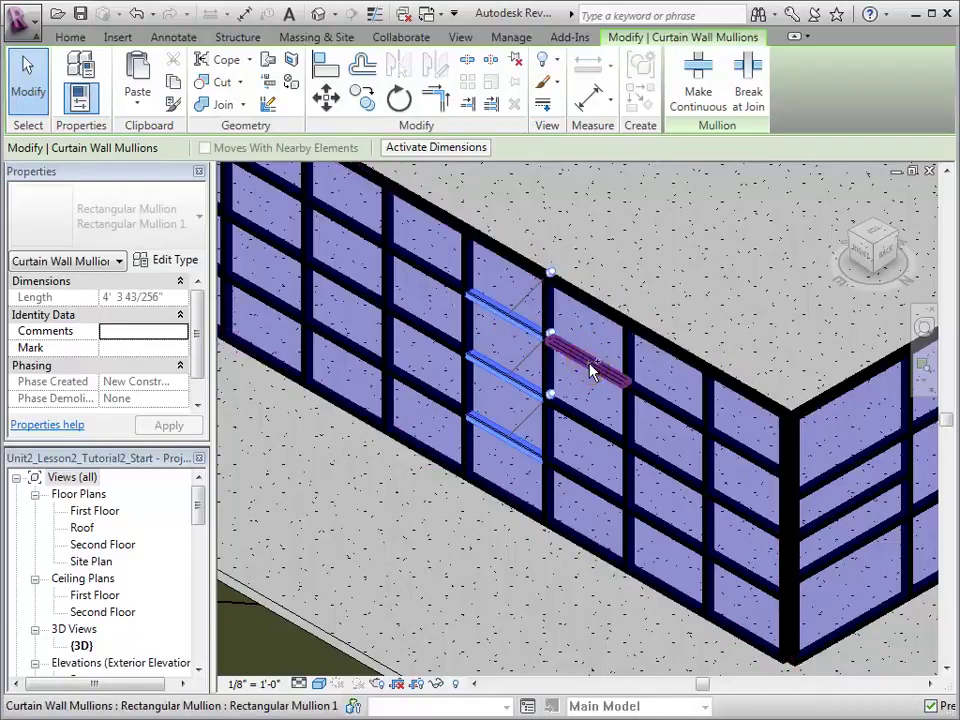
{"action": "left_click", "coordinate": [591, 369], "text": "ctrl"}
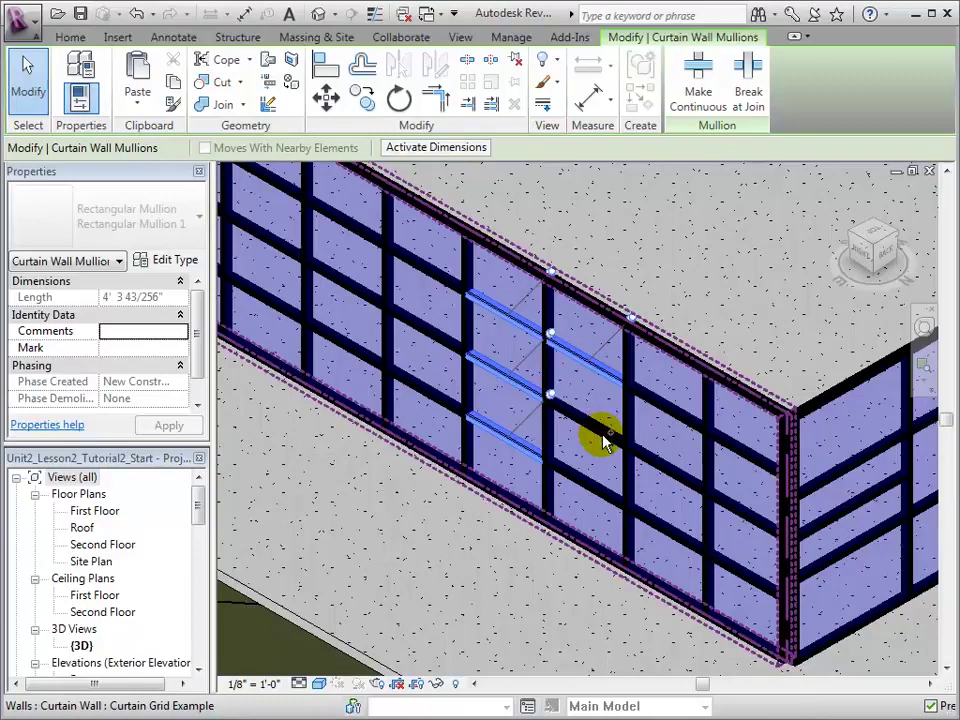
{"action": "left_click", "coordinate": [600, 428], "text": "ctrl"}
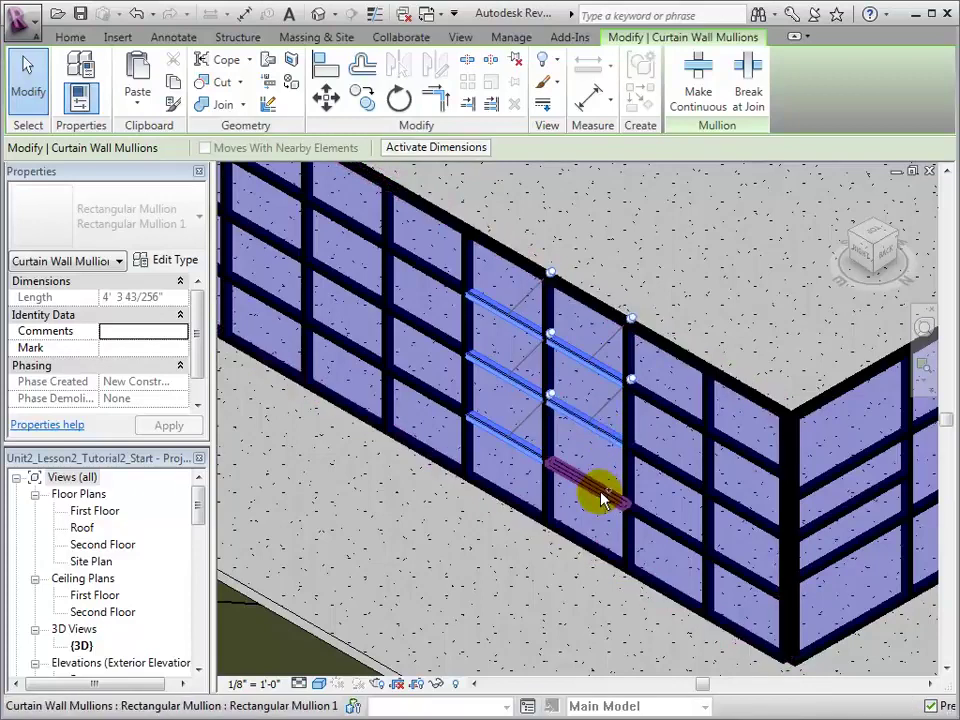
{"action": "left_click", "coordinate": [604, 497], "text": "ctrl"}
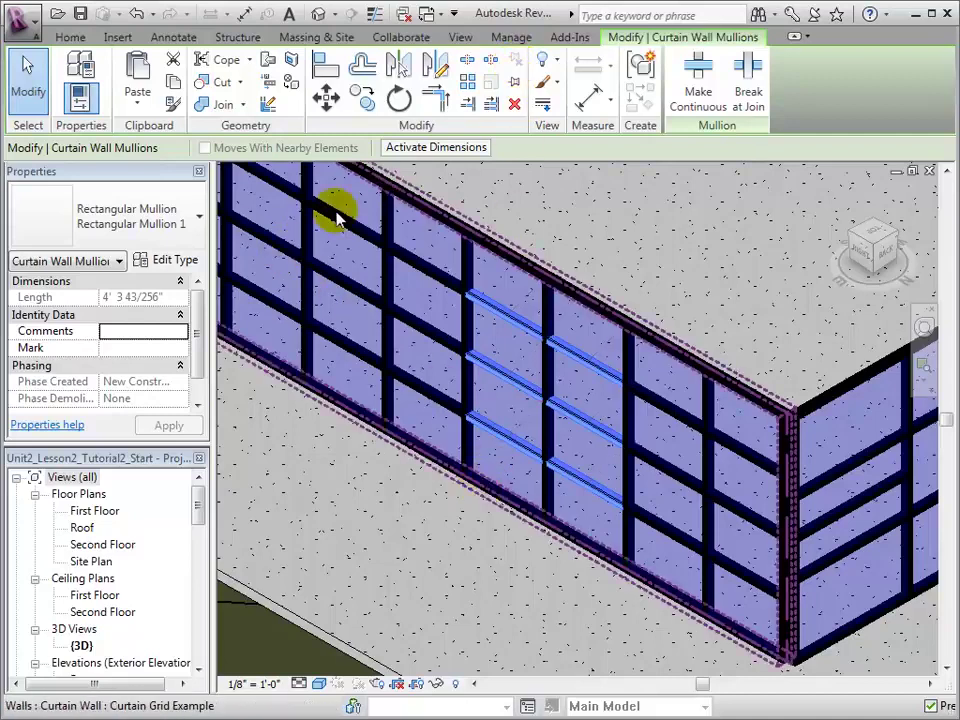
{"action": "left_click", "coordinate": [514, 107]}
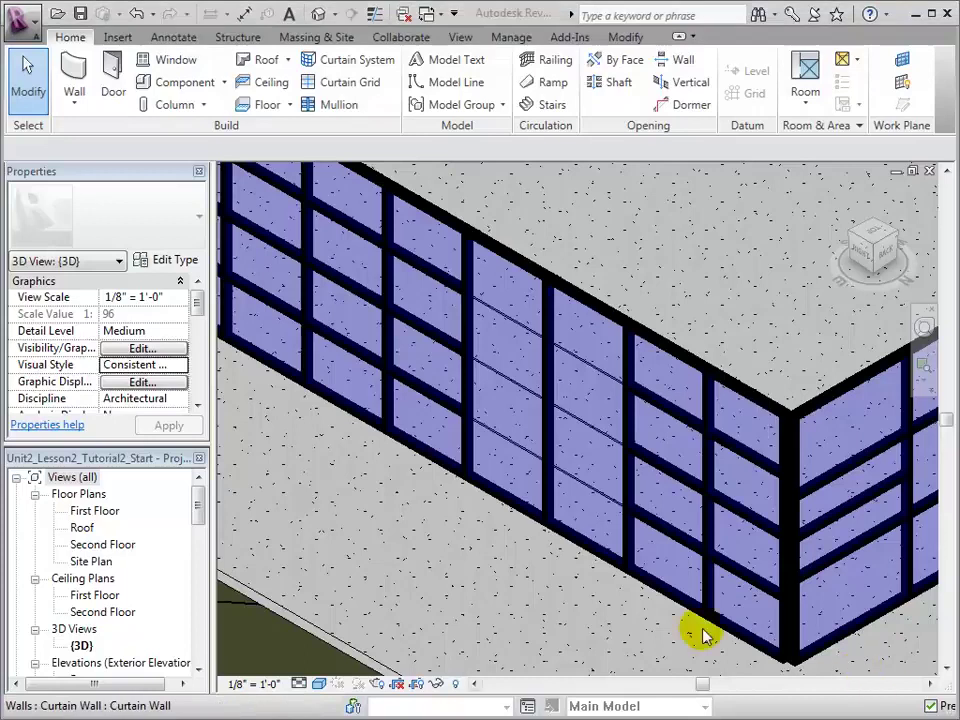
- Unpin the horizontal grid line and delete its segments from the two middle bays
{"action": "left_click", "coordinate": [514, 321]}
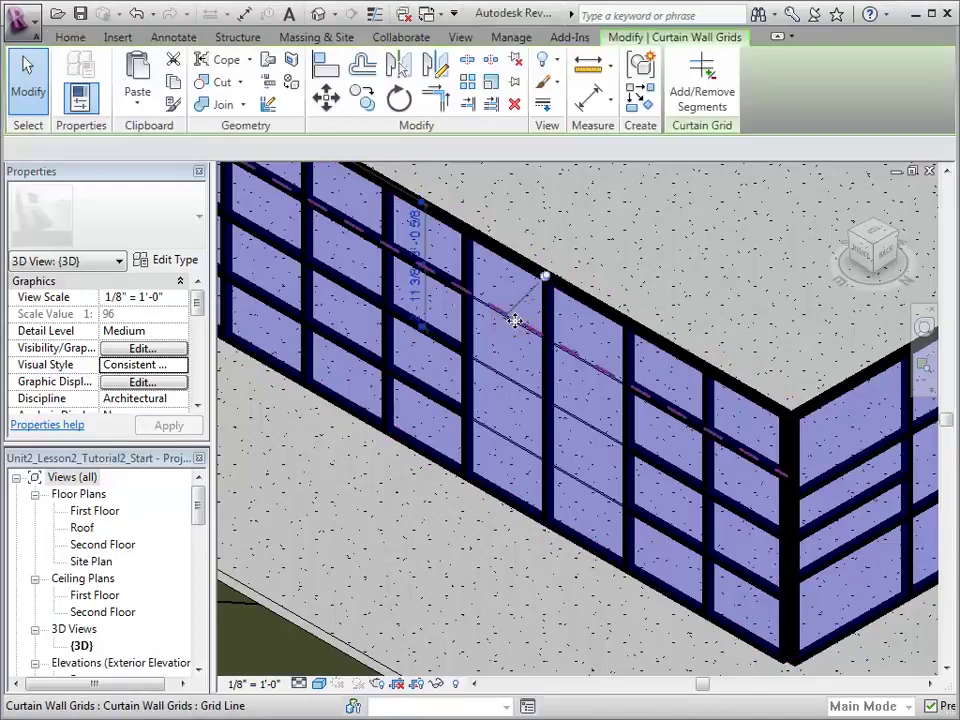
{"action": "left_click", "coordinate": [506, 387]}
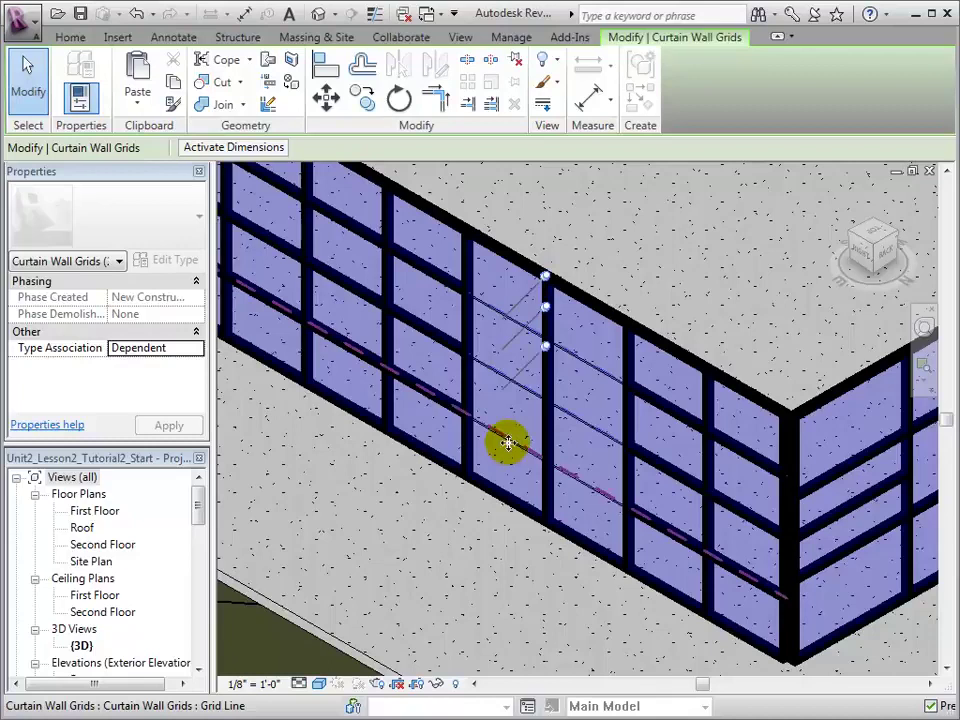
{"action": "left_click", "coordinate": [516, 62]}
{"action": "left_click", "coordinate": [517, 63]}
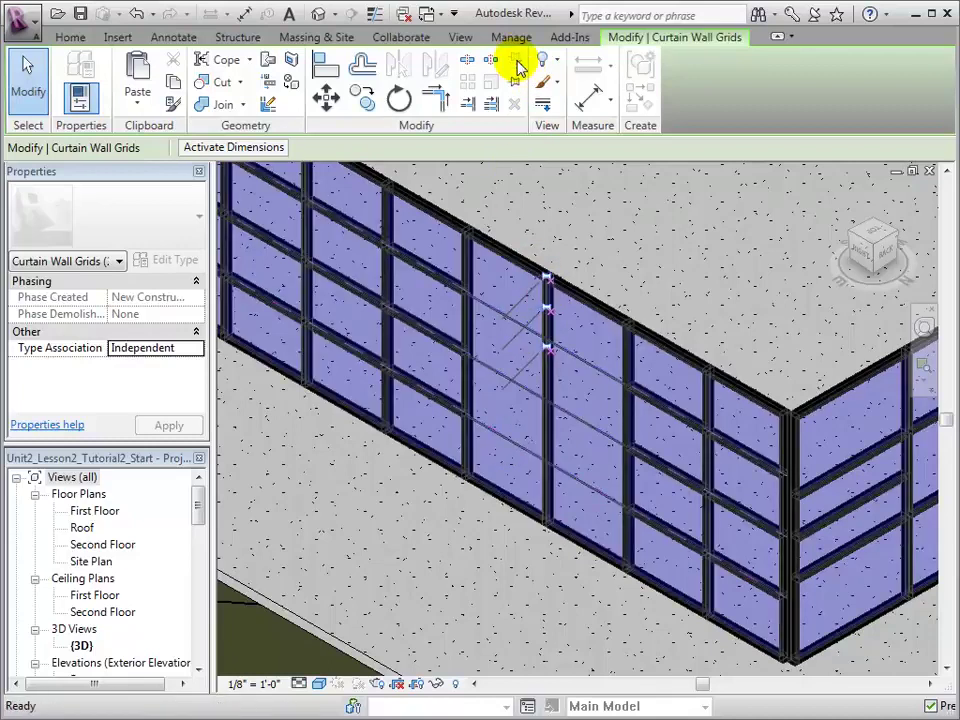
{"action": "left_click", "coordinate": [623, 255]}
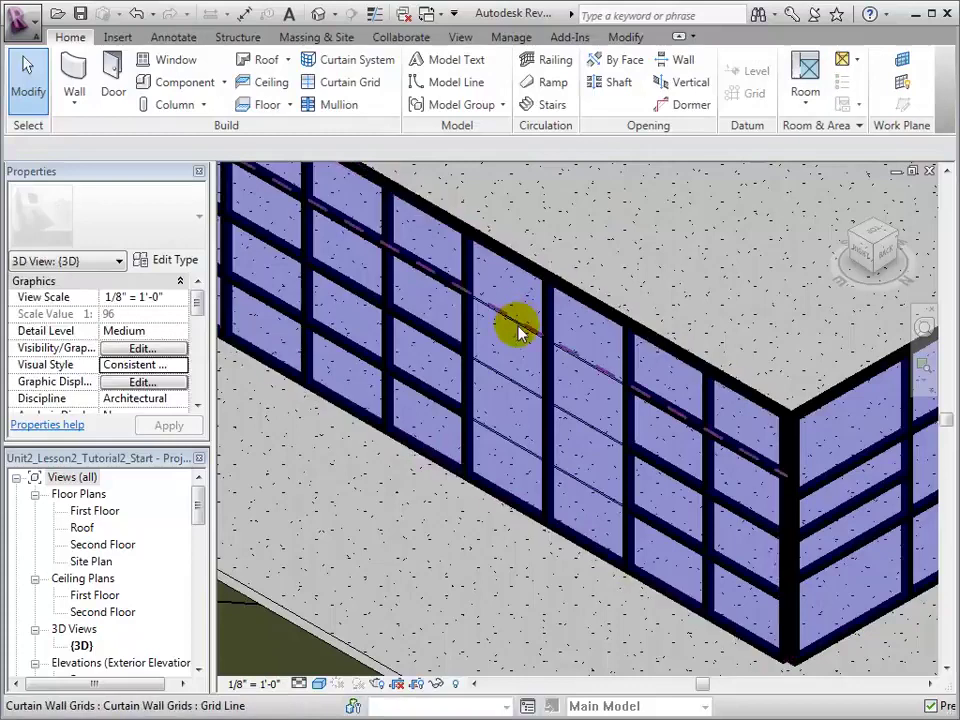
{"action": "left_click", "coordinate": [521, 330]}
{"action": "left_click", "coordinate": [697, 100]}
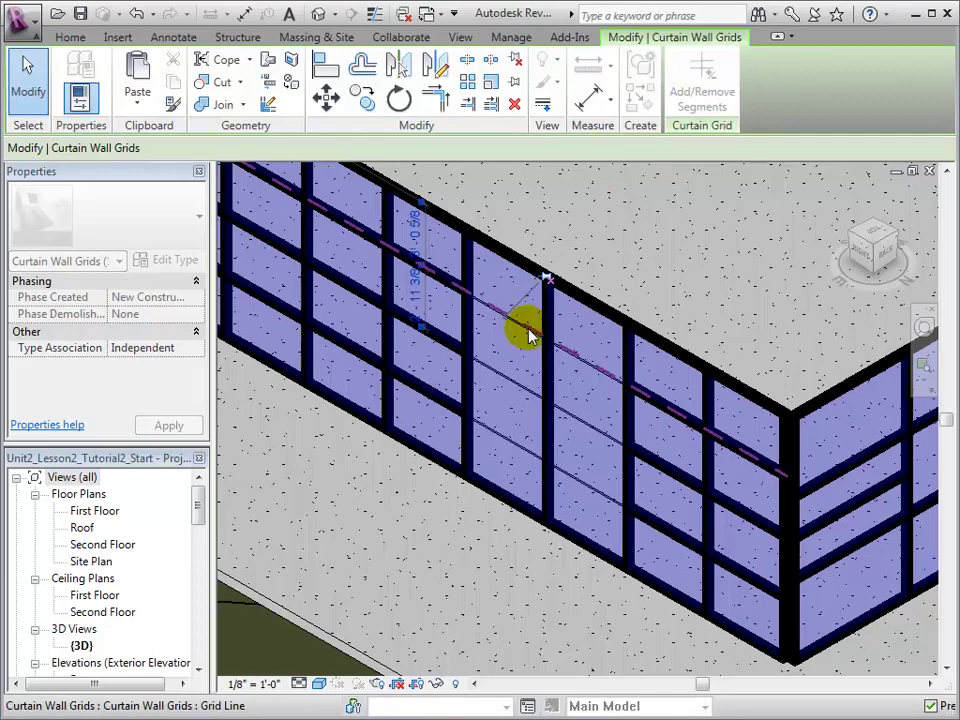
{"action": "key", "text": "Delete"}
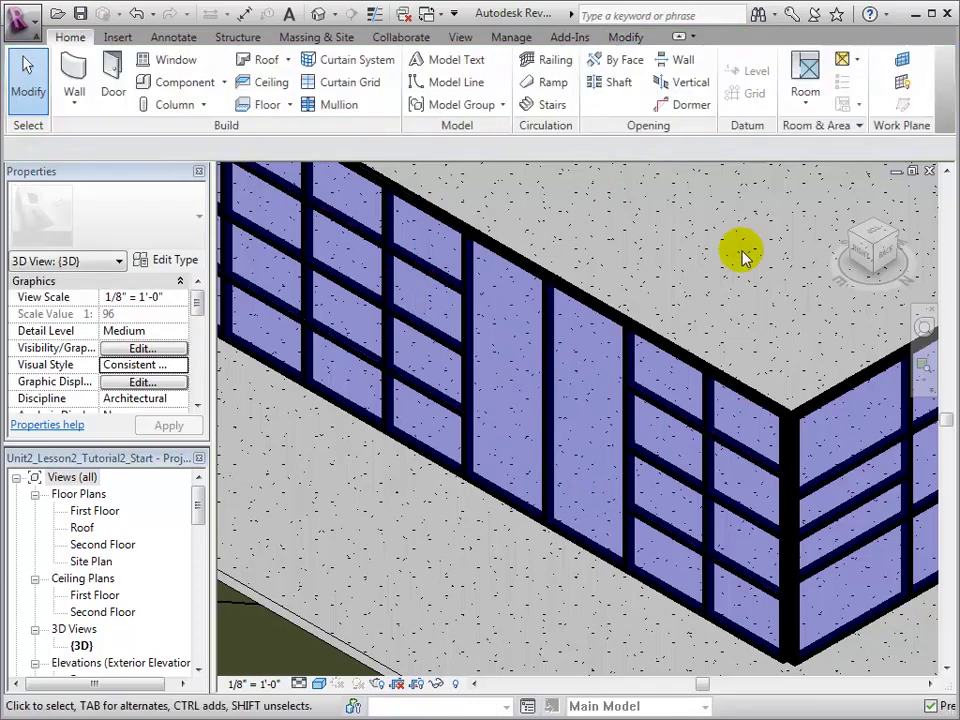